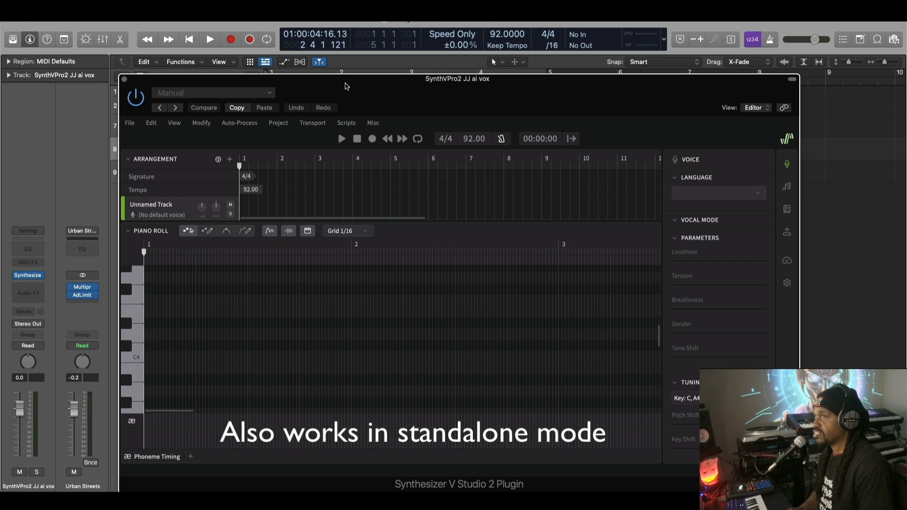
Create a new instrumental track from the audio file Filt real vox#03.wav in the Desktop folder
scroll(92, 192, right, 2)
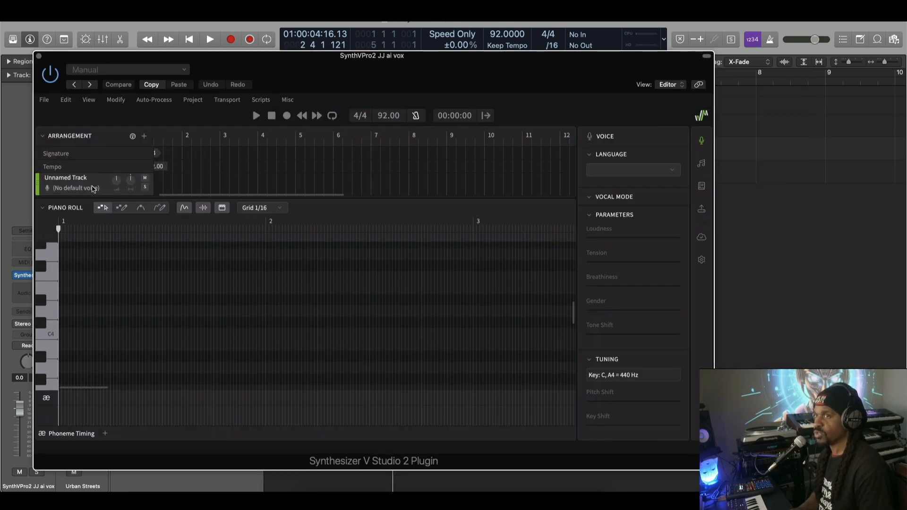
click(91, 198)
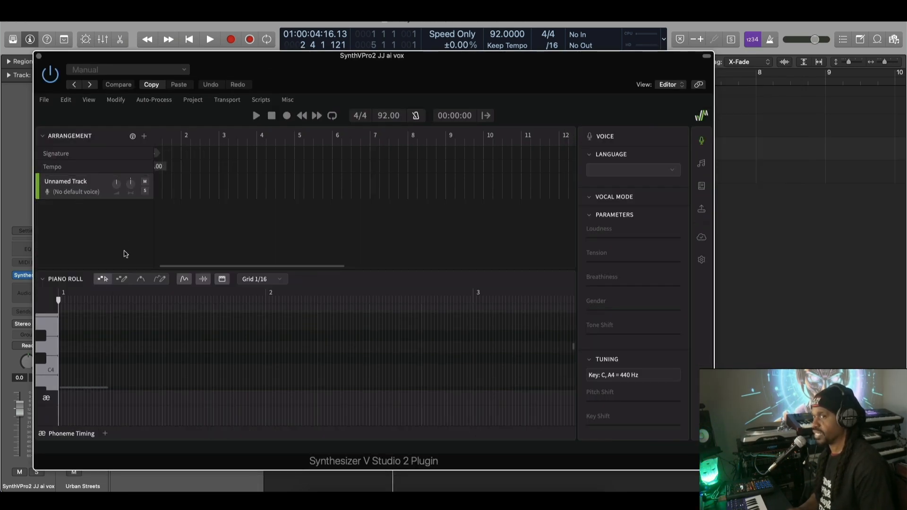
ctrl+click(70, 212)
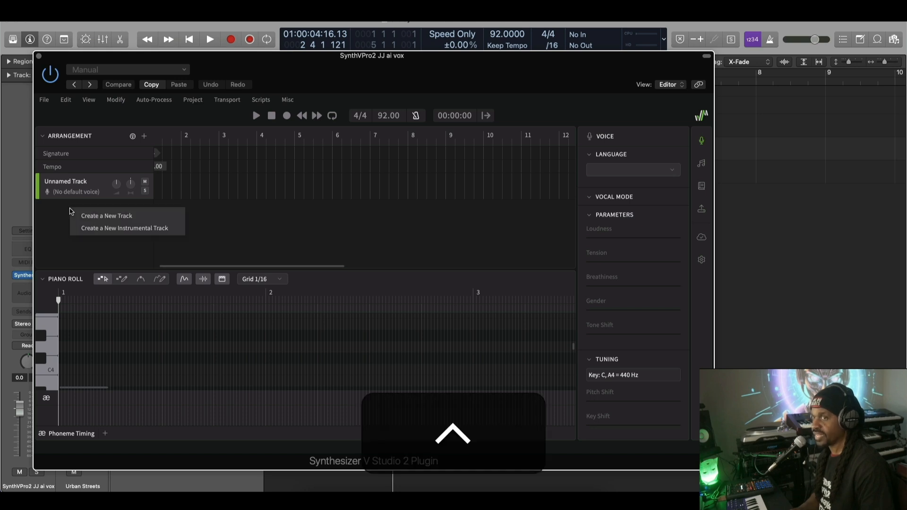
click(94, 228)
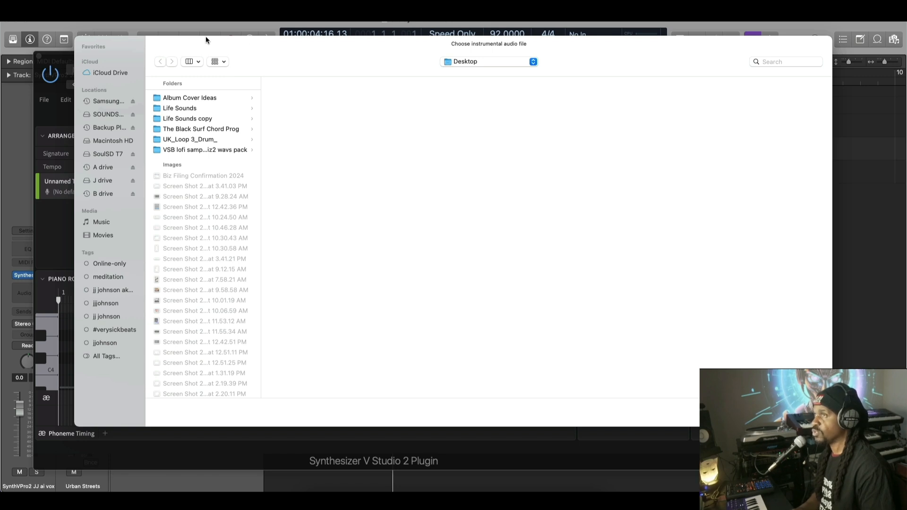
scroll(222, 142, down, 10)
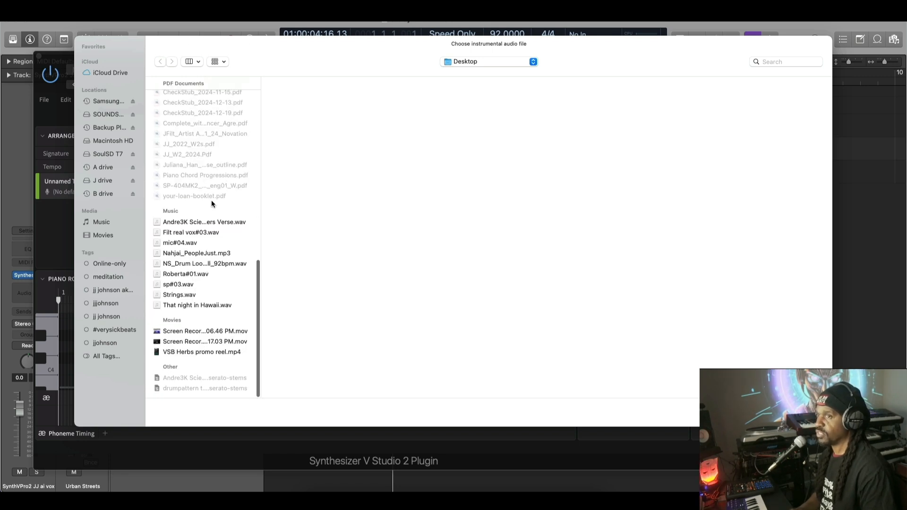
click(183, 233)
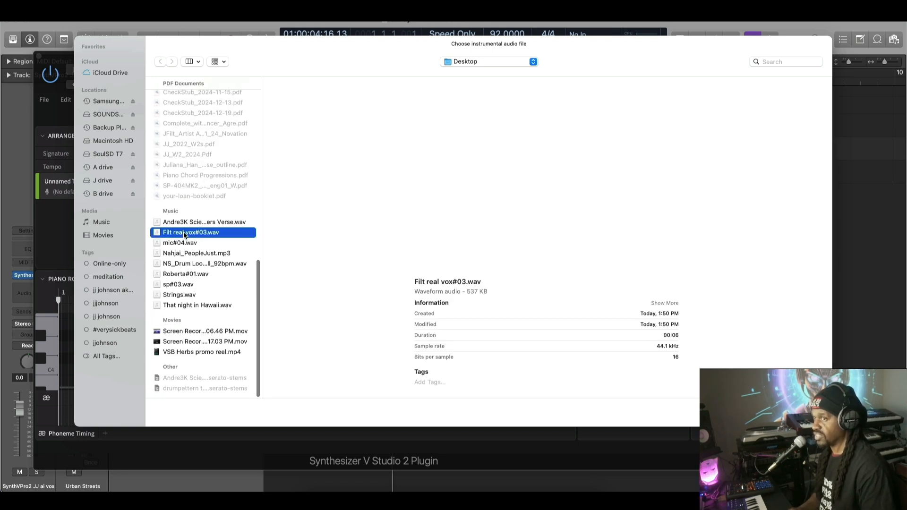
double_click(229, 233)
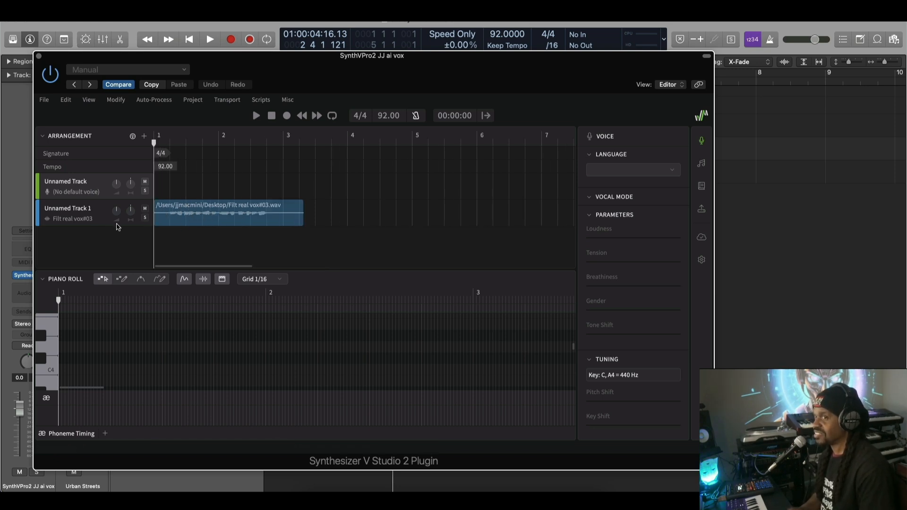
Extract notes from the vocal clip with rounded pitch, phonetic lyrics transcription and Auto language, and assign the Hayden 2 voice to the first track
click(190, 217)
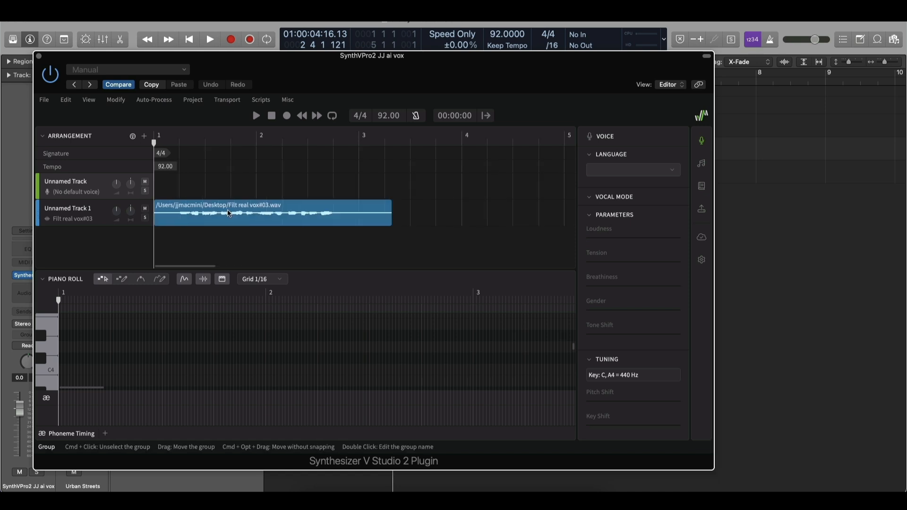
right_click(230, 214)
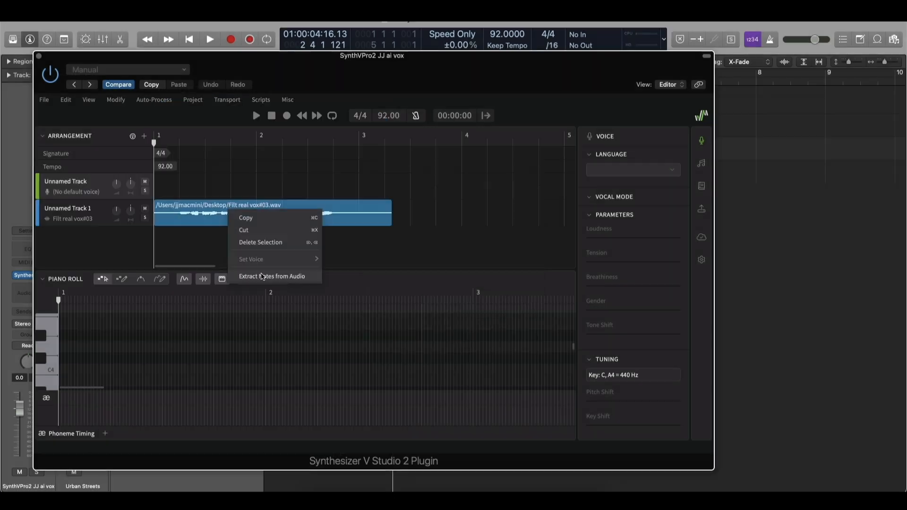
click(262, 276)
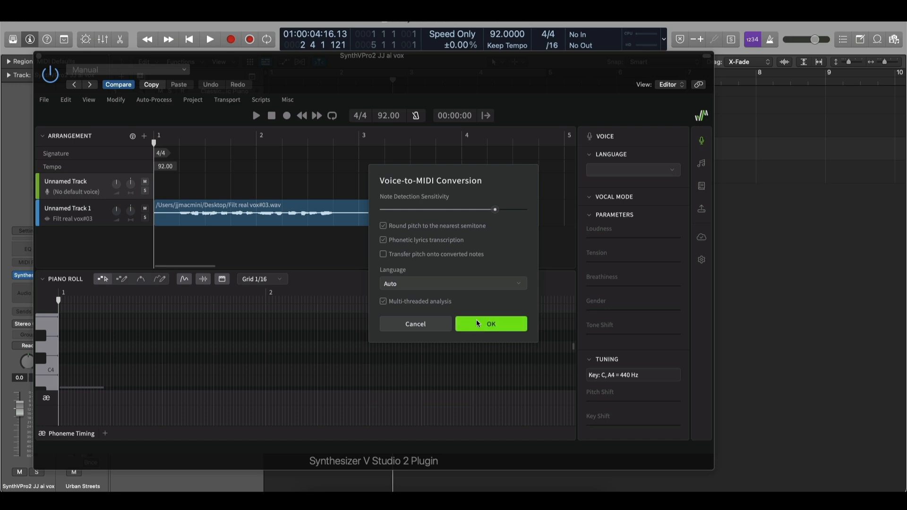
click(487, 326)
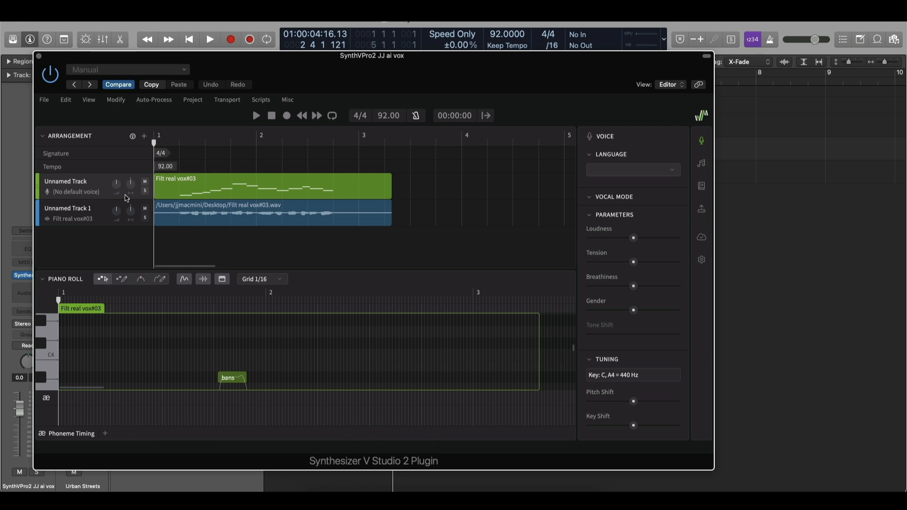
click(81, 192)
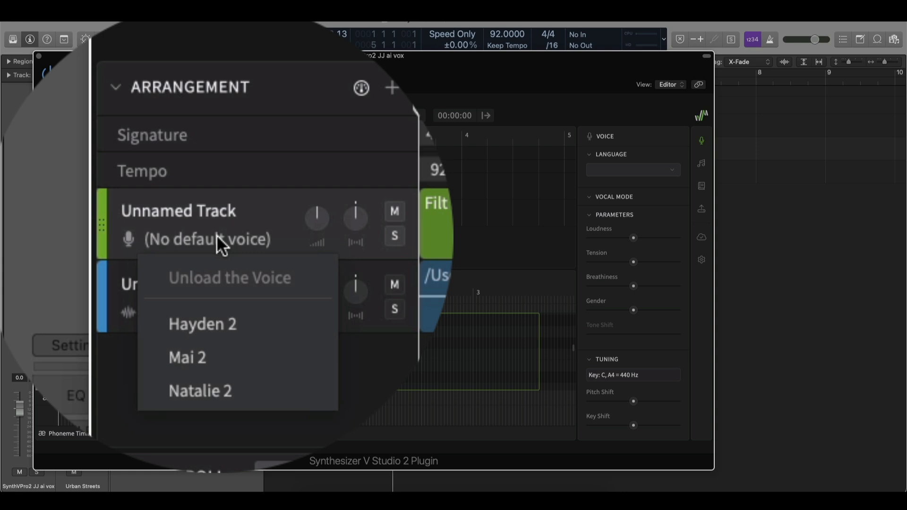
click(206, 239)
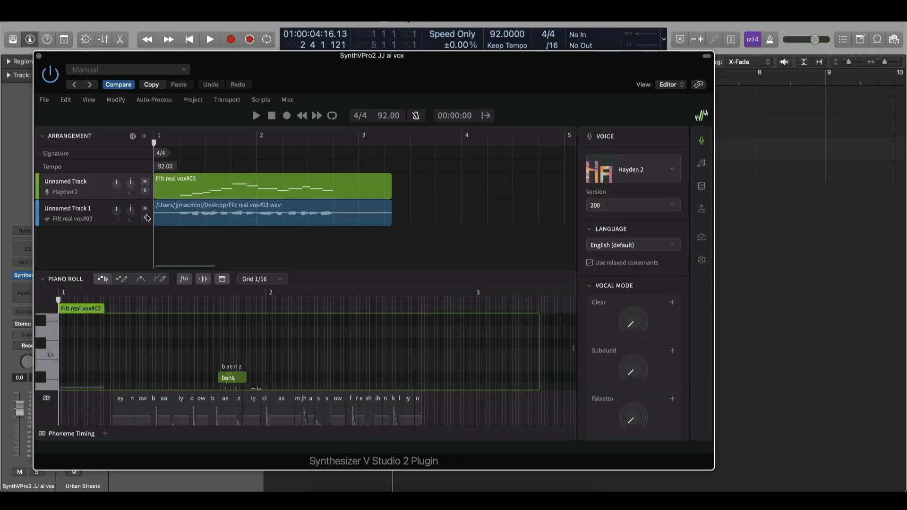
Play the original audio track in solo, switch the solo to the Hayden 2 track and play that for comparison
click(146, 218)
click(256, 116)
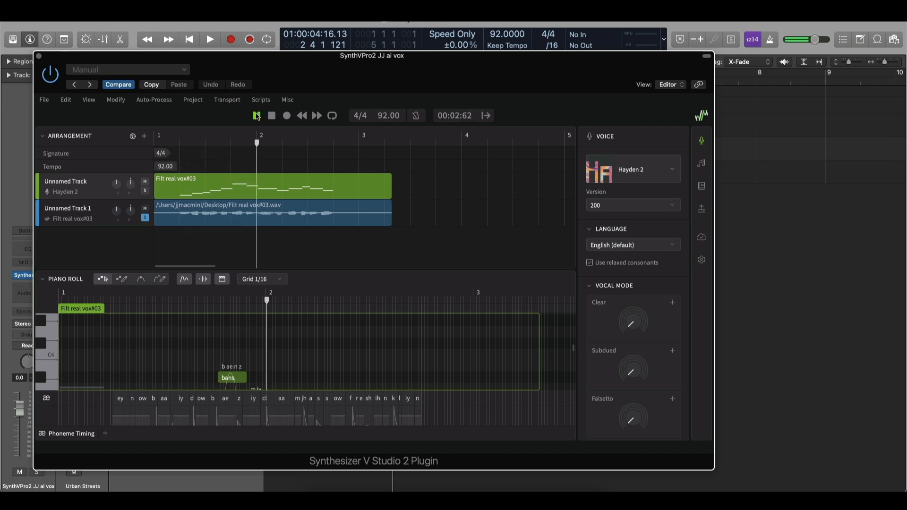
click(272, 116)
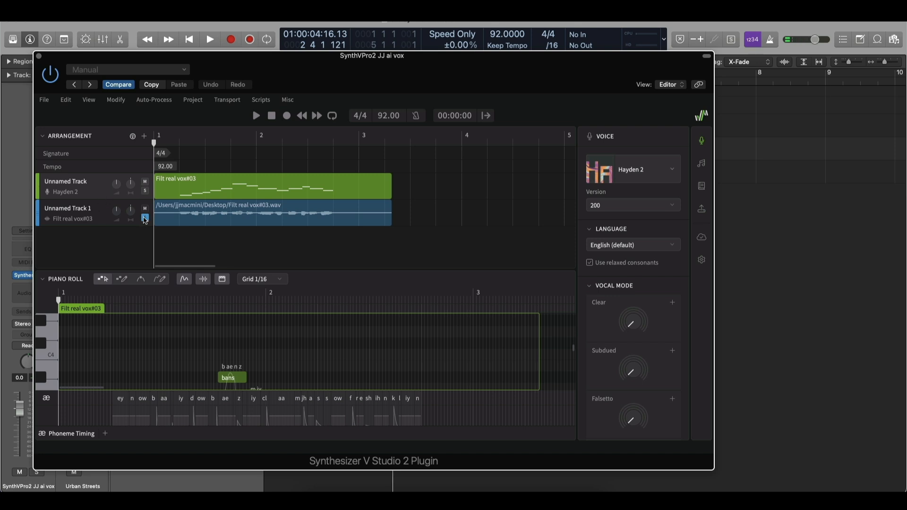
click(145, 191)
click(256, 116)
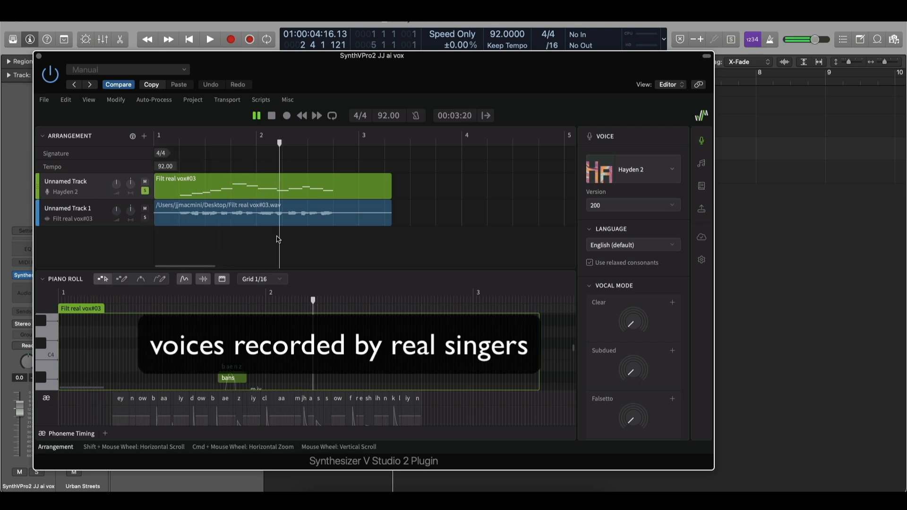
click(272, 115)
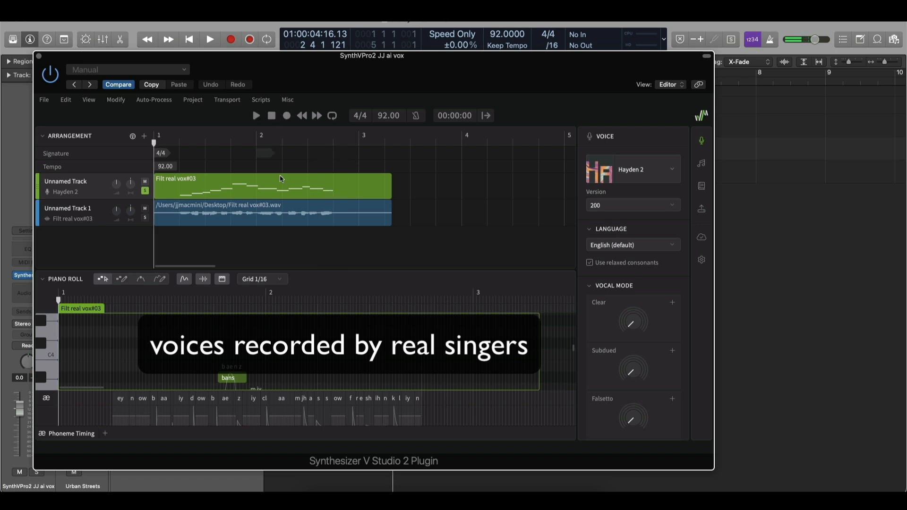
Enlarge the piano roll, set the first note's lyric to "aint" and play the vocal back
scroll(285, 347, down, 5)
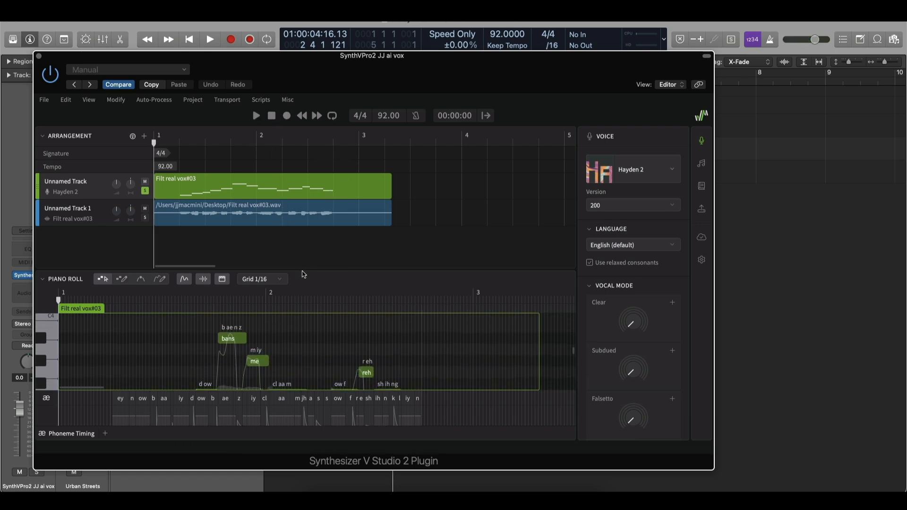
drag(302, 266, 298, 165)
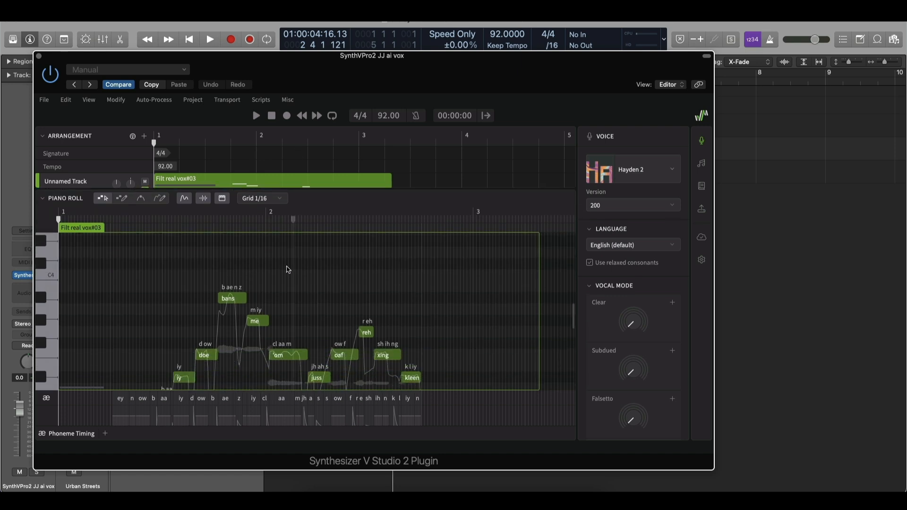
scroll(289, 284, down, 8)
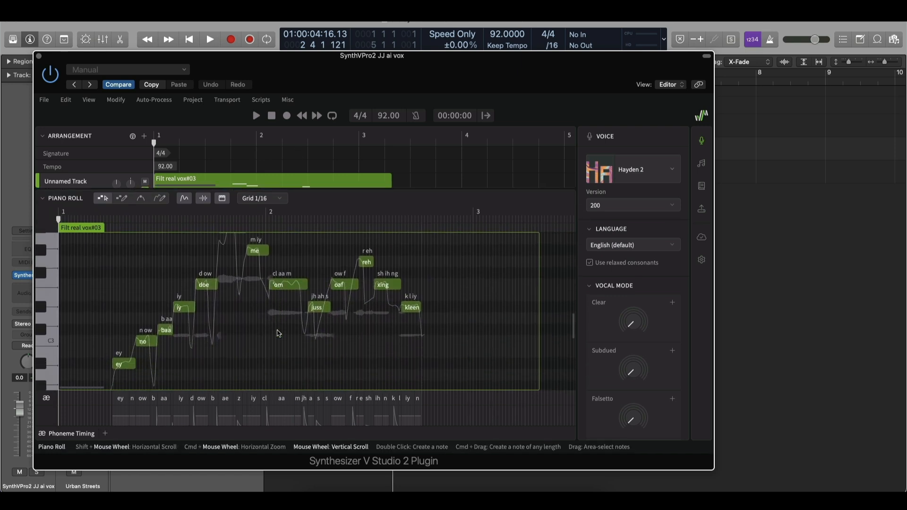
scroll(279, 334, up, 10)
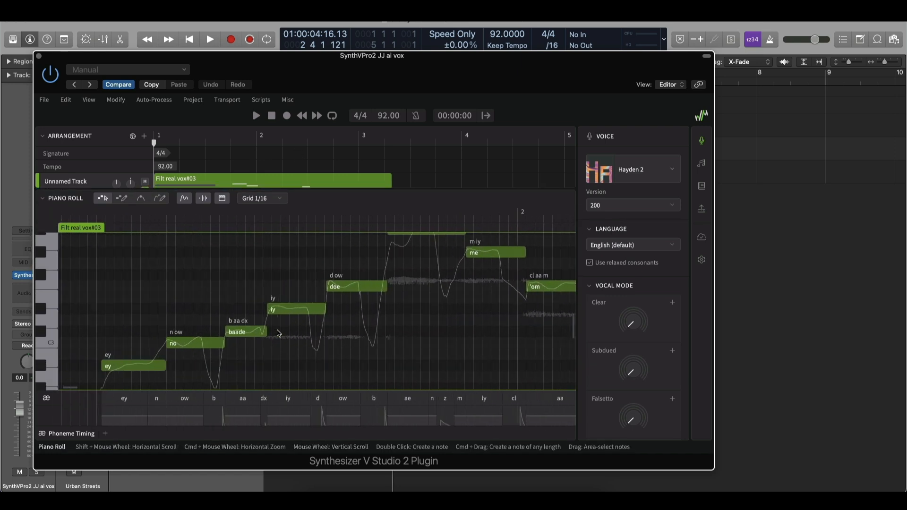
scroll(279, 334, up, 3)
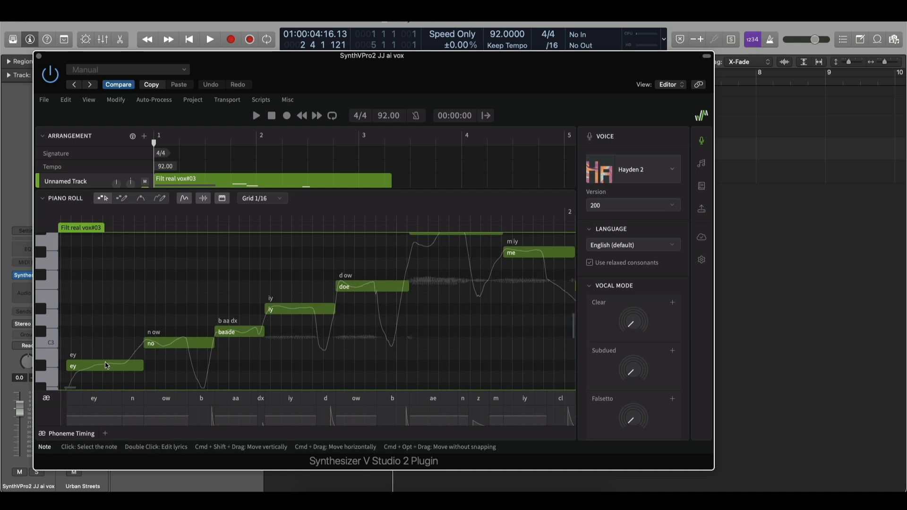
click(156, 348)
click(91, 365)
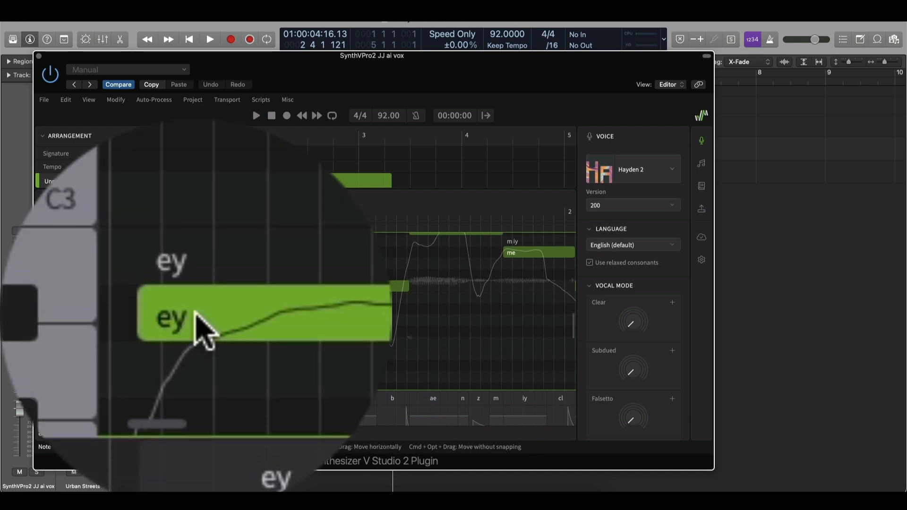
double_click(195, 316)
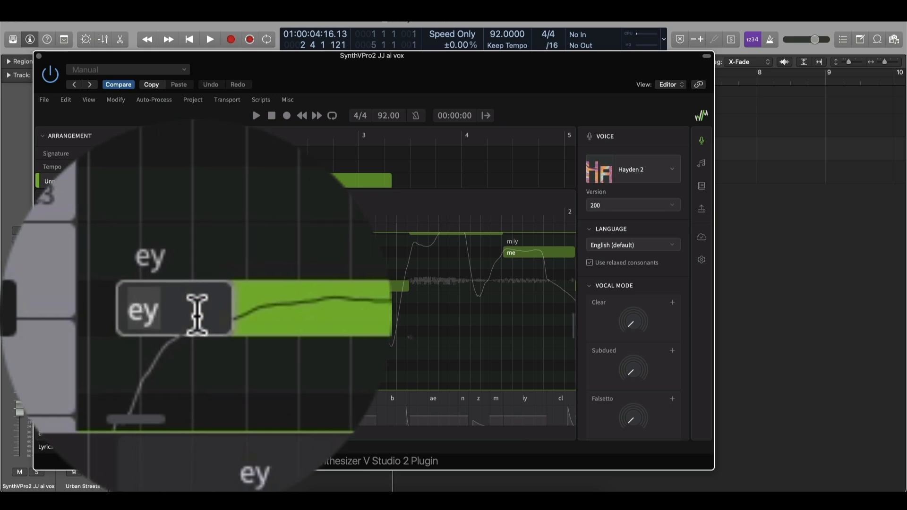
text(aint)
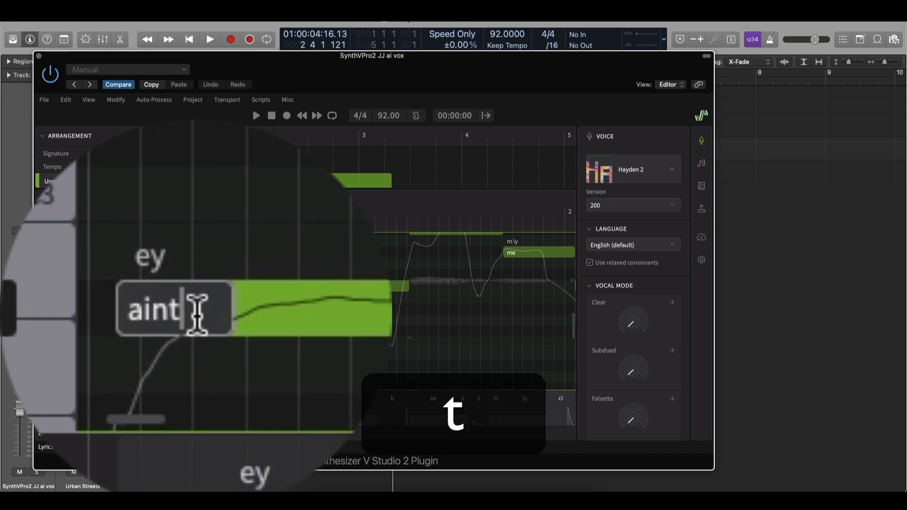
key(Return)
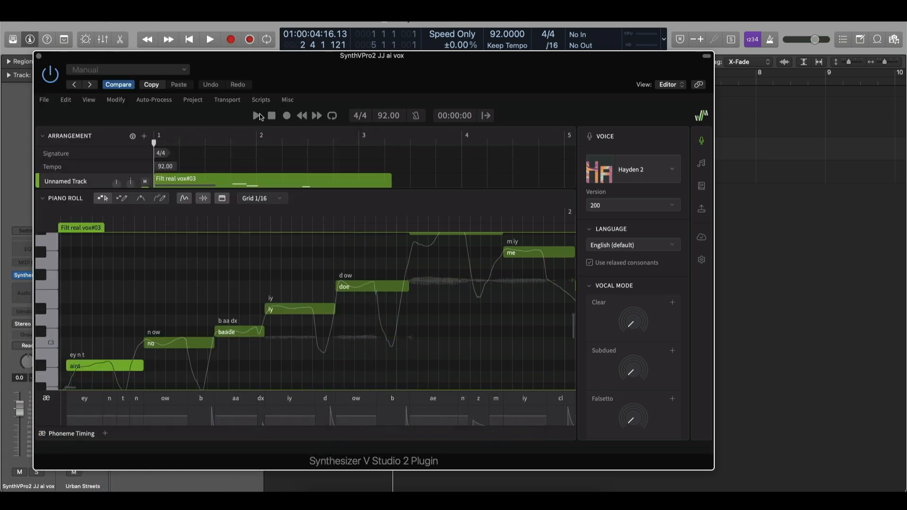
click(257, 116)
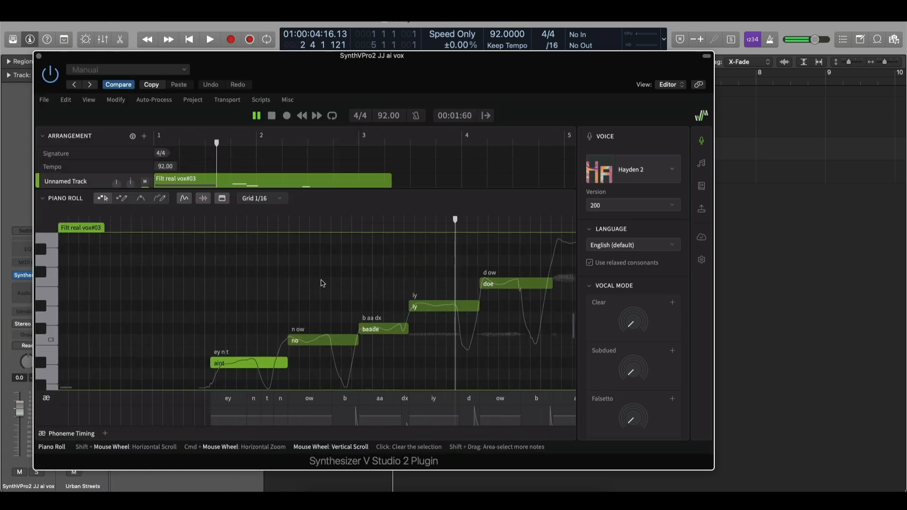
key(space)
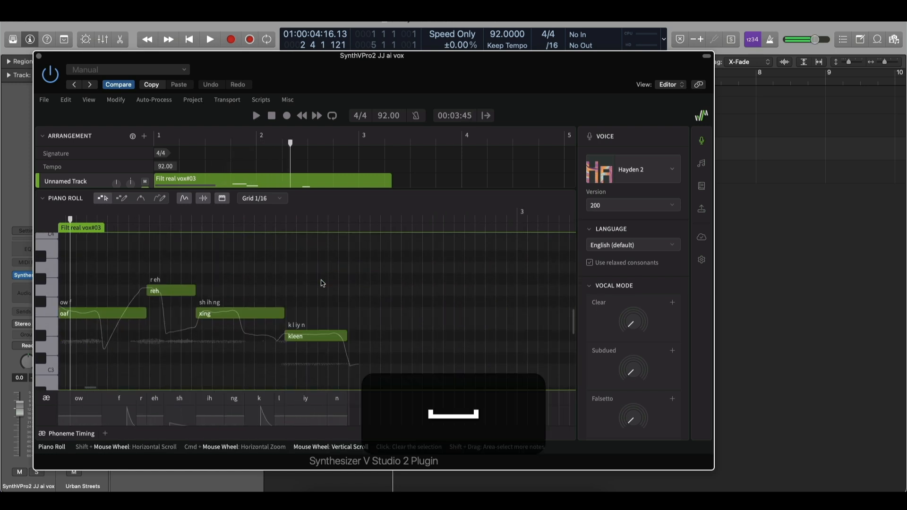
Set the lyric of the "doe" note to "dope" and that of the highest note after it to "as"
scroll(323, 283, left, 10)
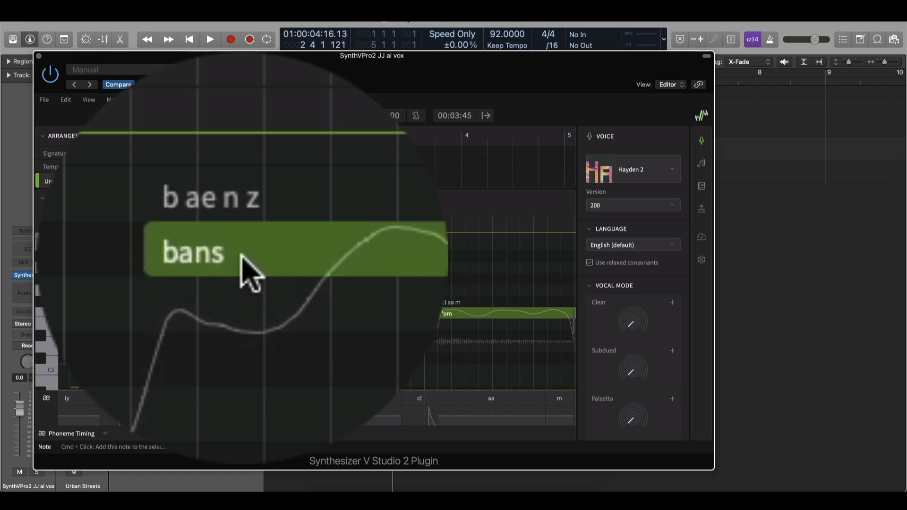
double_click(204, 303)
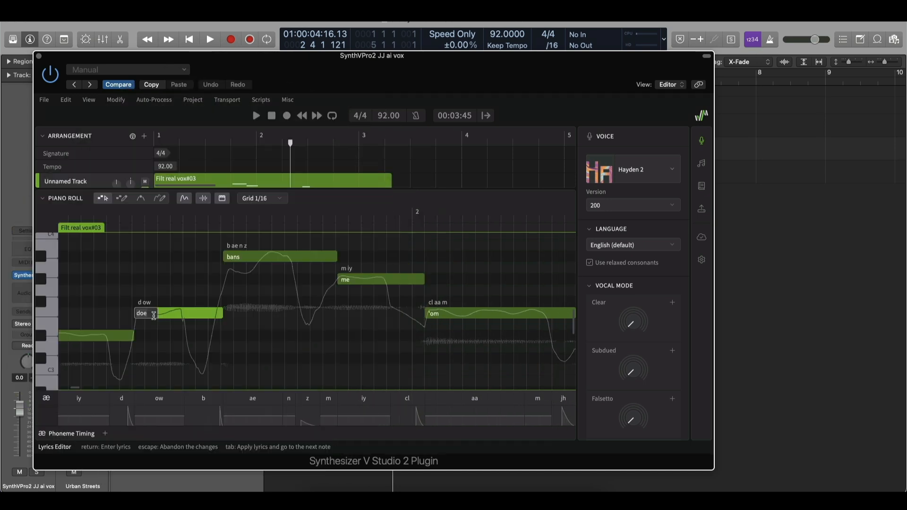
text(dope)
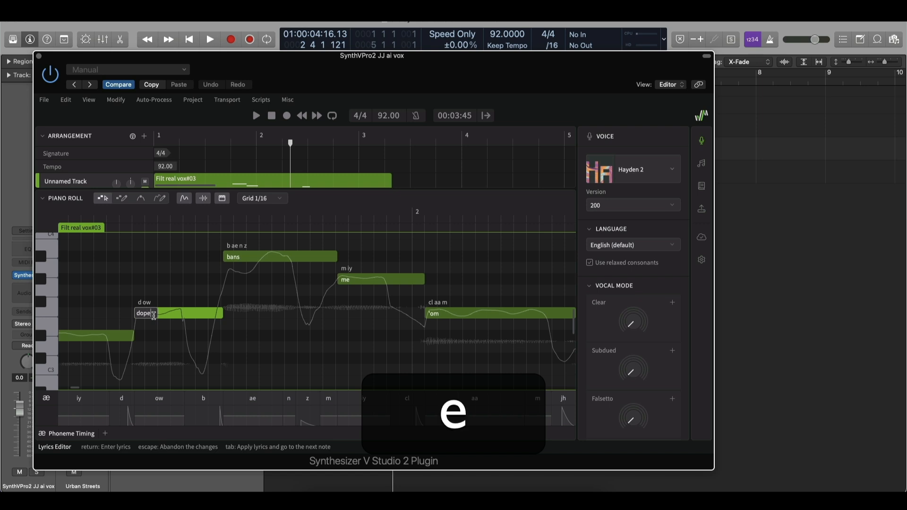
double_click(240, 257)
text(aa)
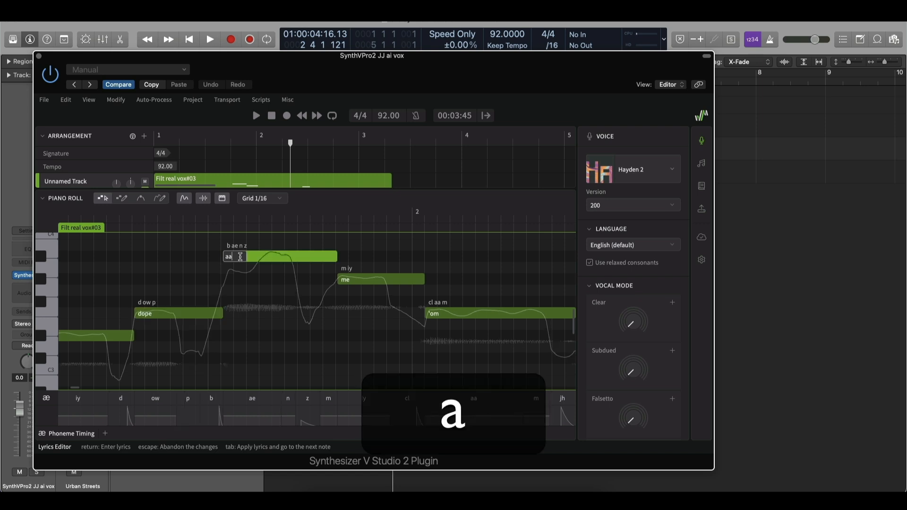
key(BackSpace)
text(s)
key(Return)
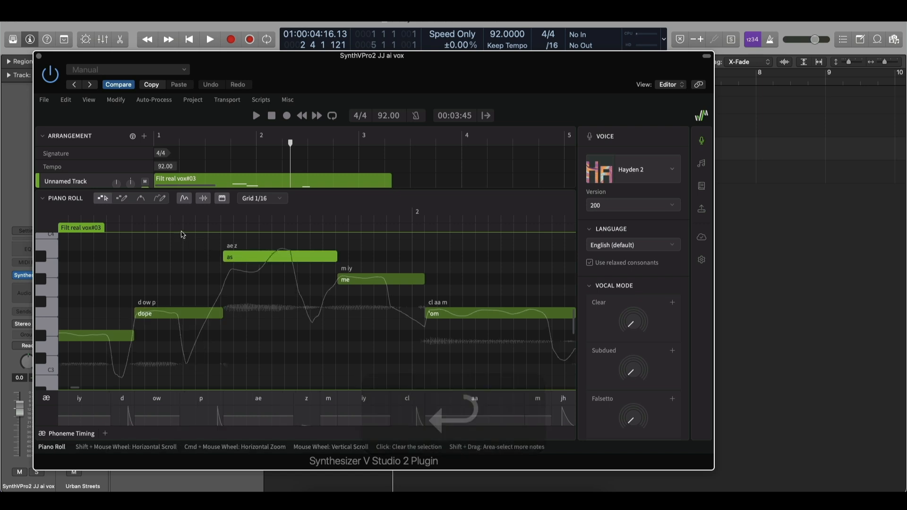
Play the rest of the vocal phrase and check the lyrics on its last notes
key(space)
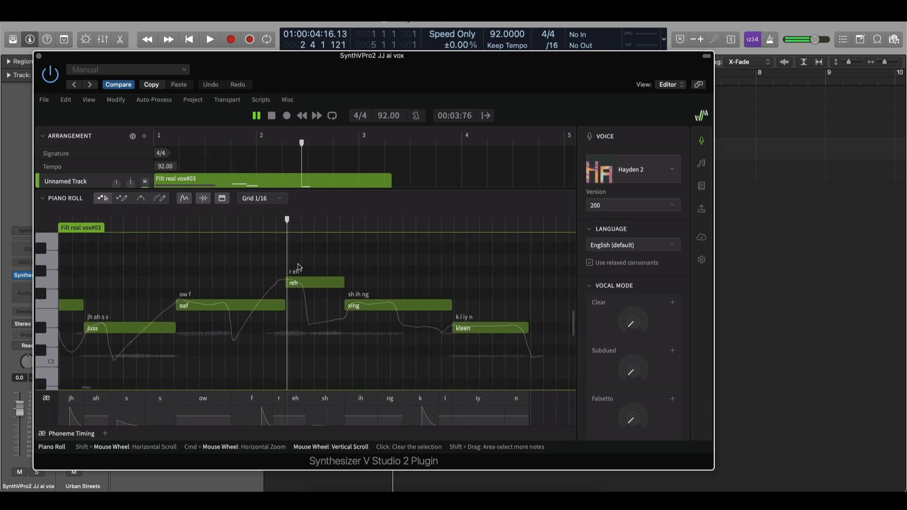
key(space)
scroll(300, 268, right, 2)
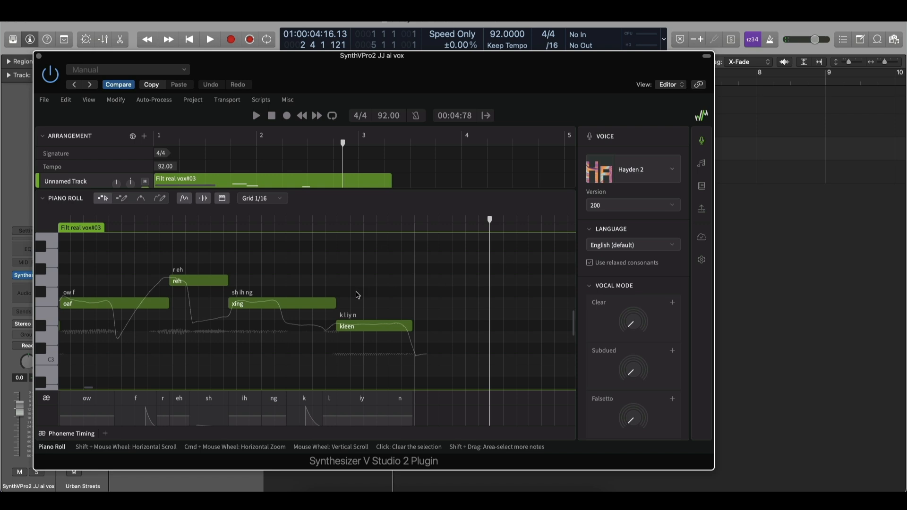
Raise the Clear vocal mode partway and set up looped playback from earlier in the vocal phrase
scroll(358, 295, left, 3)
scroll(358, 295, down, 1)
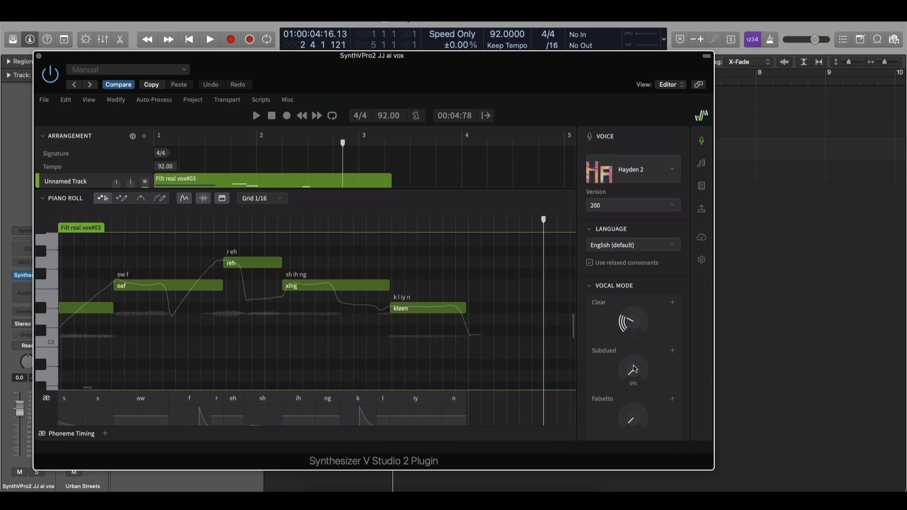
scroll(476, 362, down, 5)
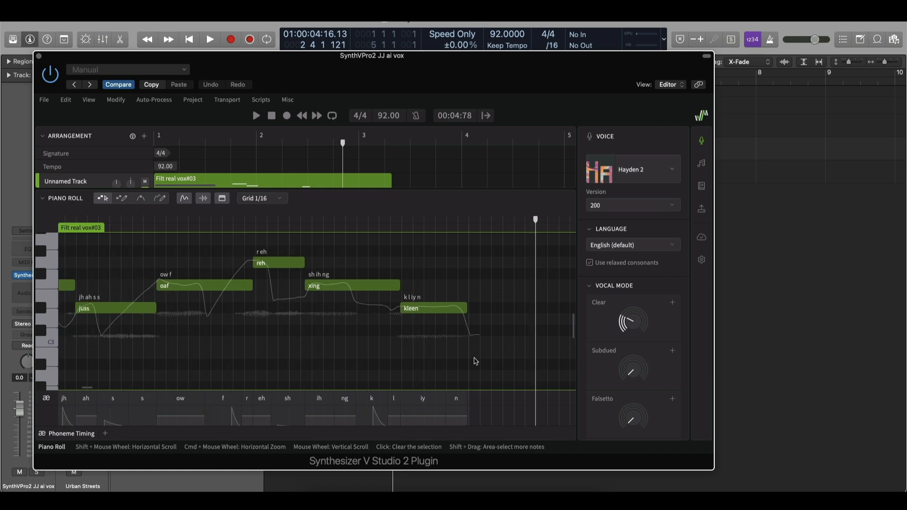
click(223, 141)
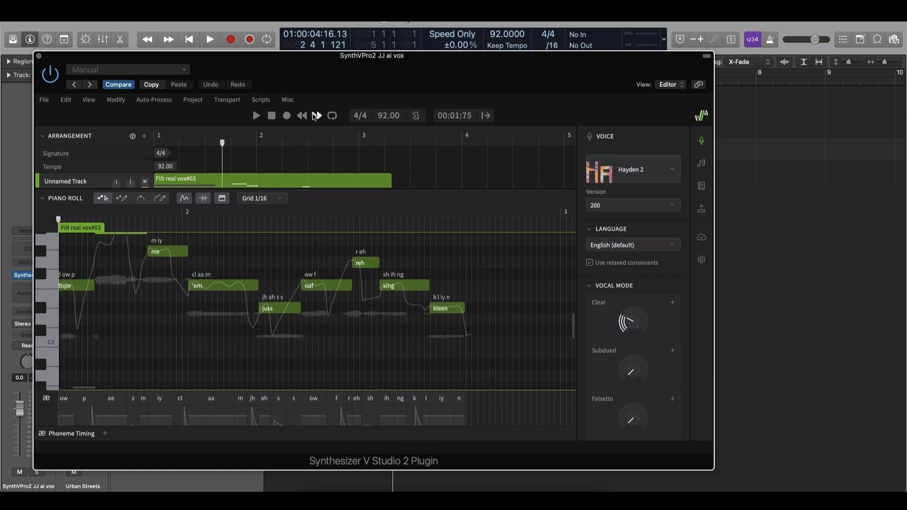
click(315, 116)
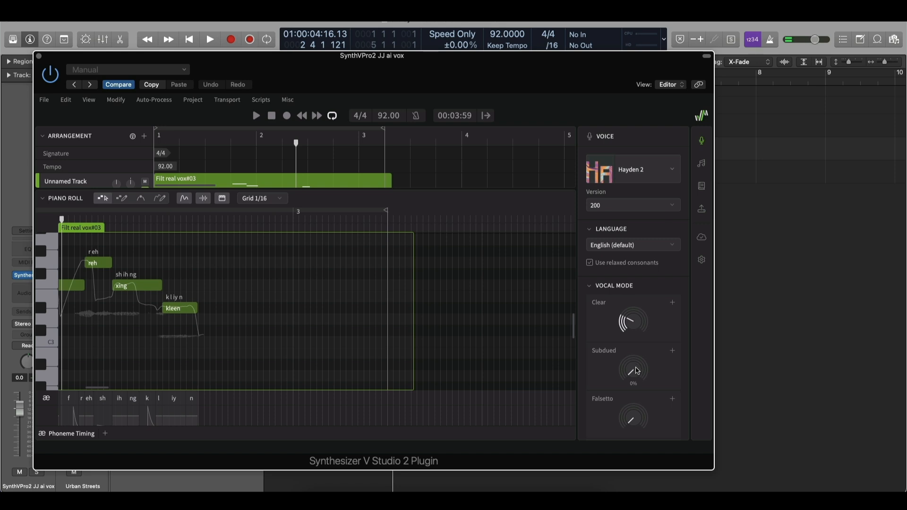
Turn the Clear vocal mode up to its maximum and Subdued to 100%, and play the looped phrase
drag(636, 368, 633, 342)
key(space)
mouse_move(622, 153)
drag(617, 152, 610, 91)
mouse_move(597, 404)
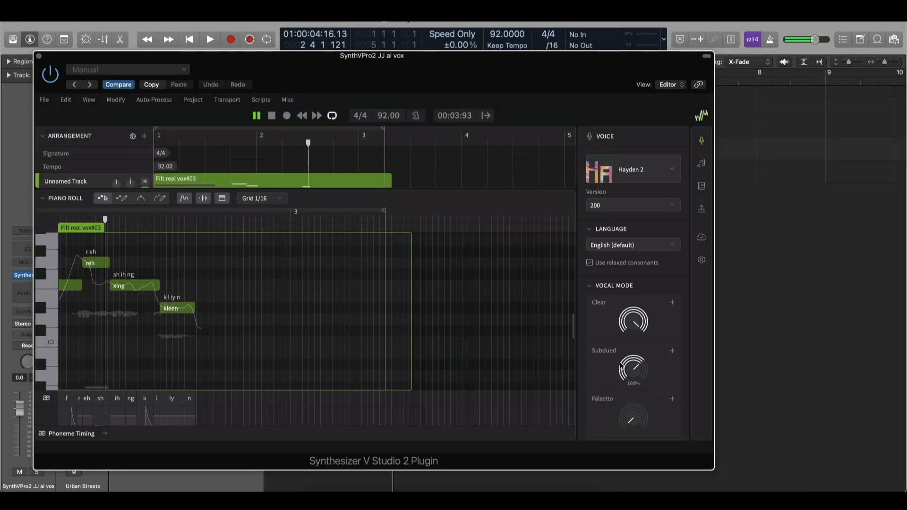
key(space)
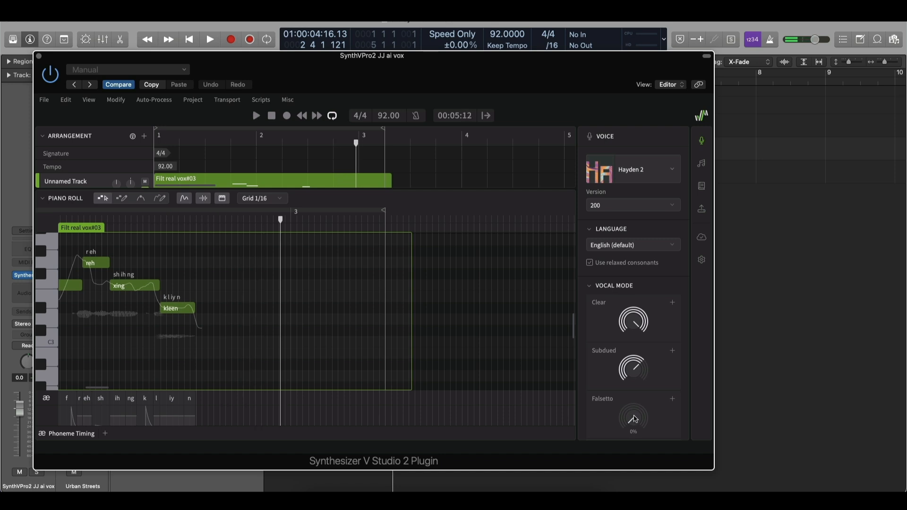
Raise the Falsetto vocal mode to 150%, reduce Subdued and play the phrase
mouse_move(635, 419)
mouse_down()
mouse_move(635, 399)
mouse_move(637, 416)
mouse_up()
key(space)
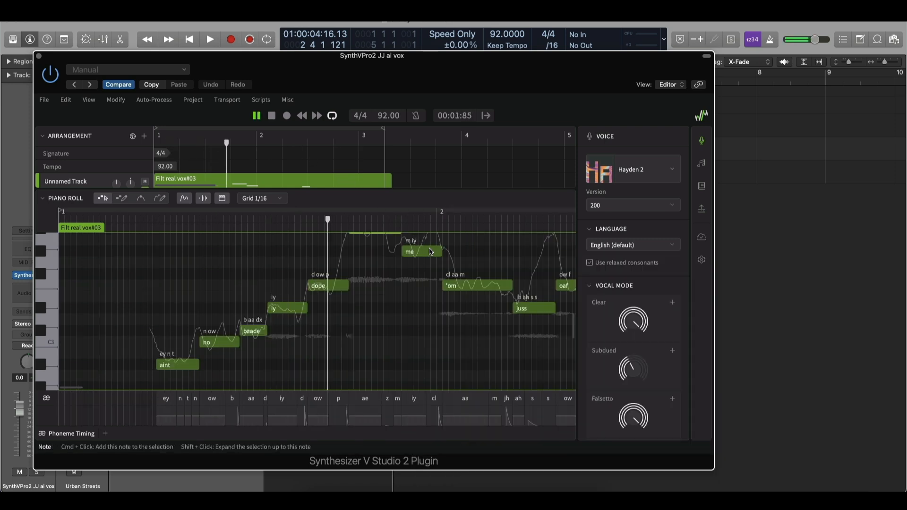
key(space)
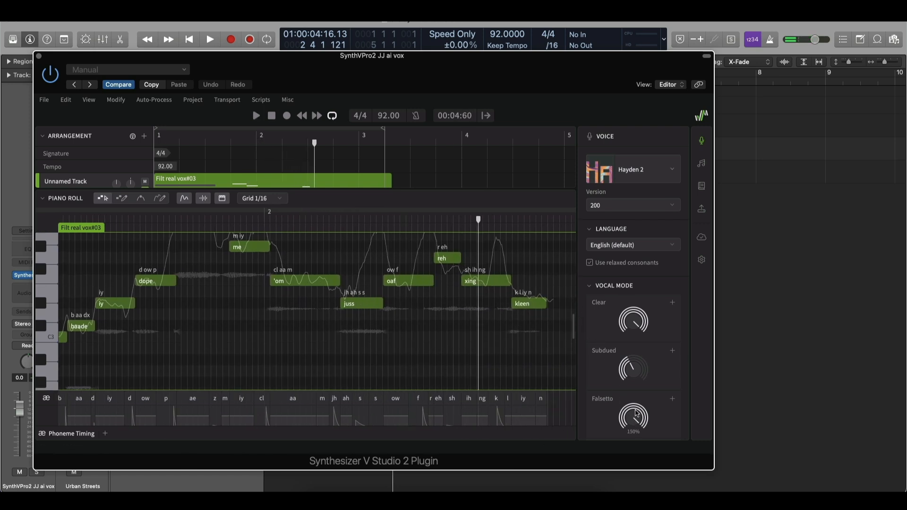
Lower the Falsetto vocal mode to about 30% and expand it into separate Pitch, Timbre and Pronun controls
drag(636, 414, 620, 443)
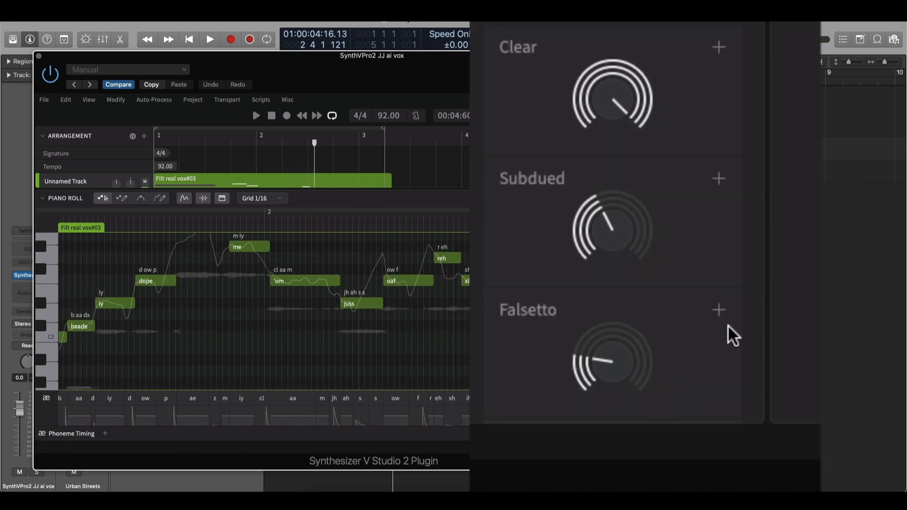
click(673, 399)
scroll(633, 335, down, 3)
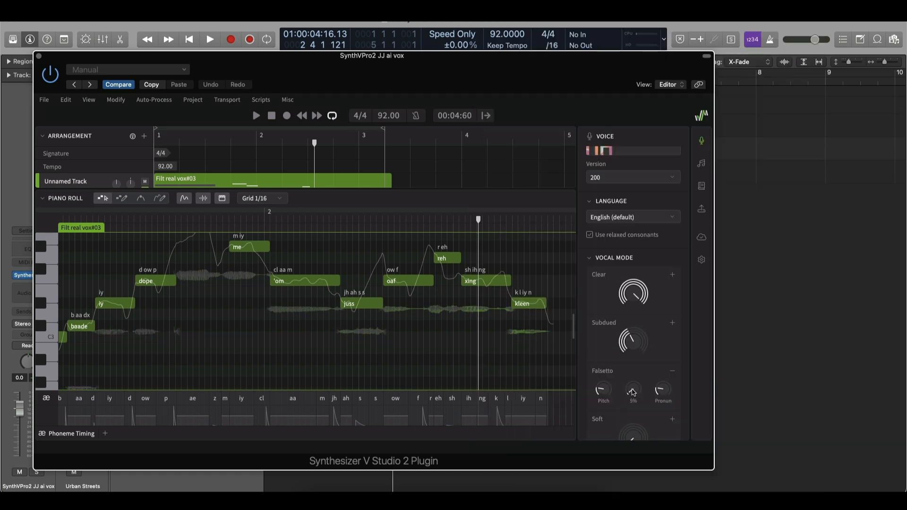
scroll(633, 397, down, 3)
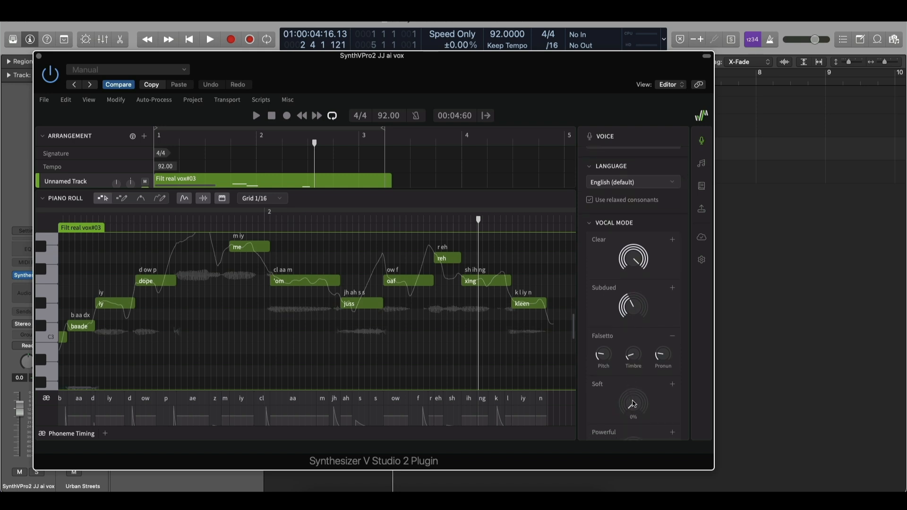
Turn the Clear vocal mode down to zero, raise Powerful and play the phrase
scroll(629, 400, down, 5)
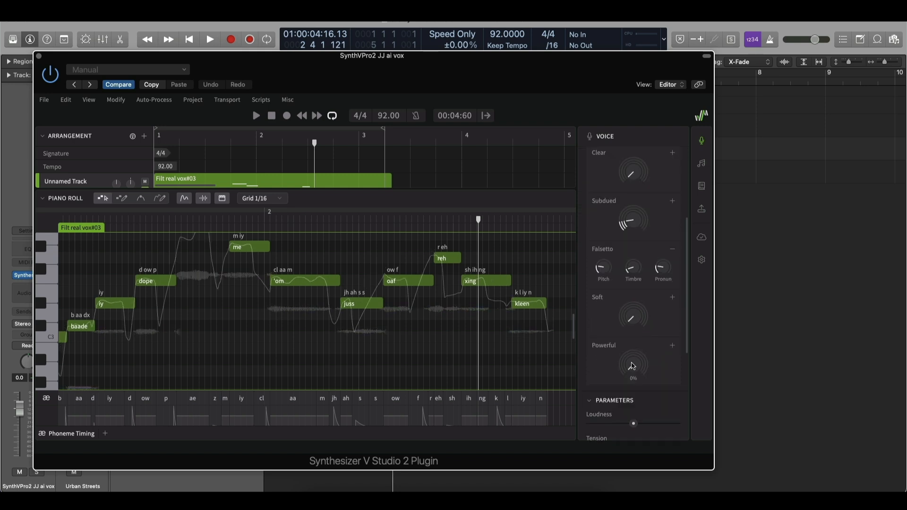
drag(614, 248, 615, 233)
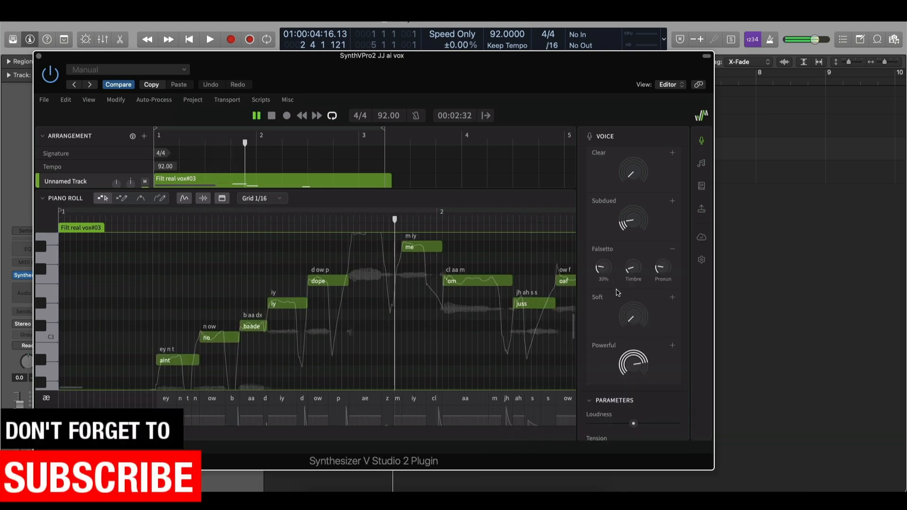
scroll(616, 320, down, 2)
scroll(616, 320, down, 2)
key(space)
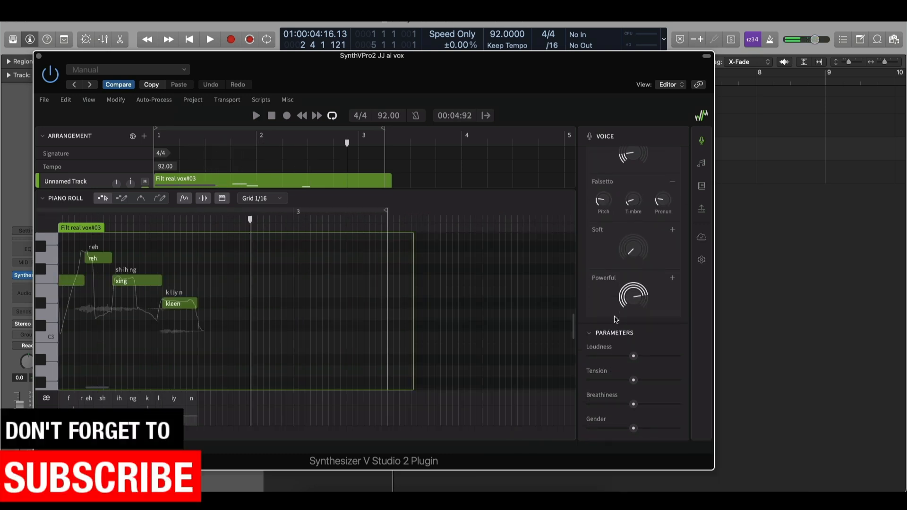
Shift the voice tuning up to key D with A4 at 493.883 Hz and reset the Powerful vocal mode to zero
scroll(616, 320, down, 5)
scroll(585, 312, down, 2)
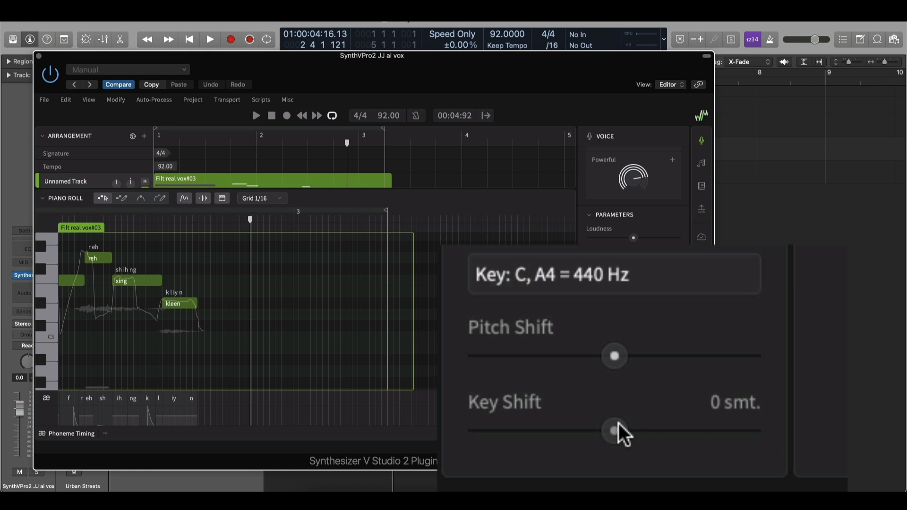
mouse_move(623, 420)
mouse_down()
mouse_move(649, 421)
mouse_move(636, 423)
mouse_up()
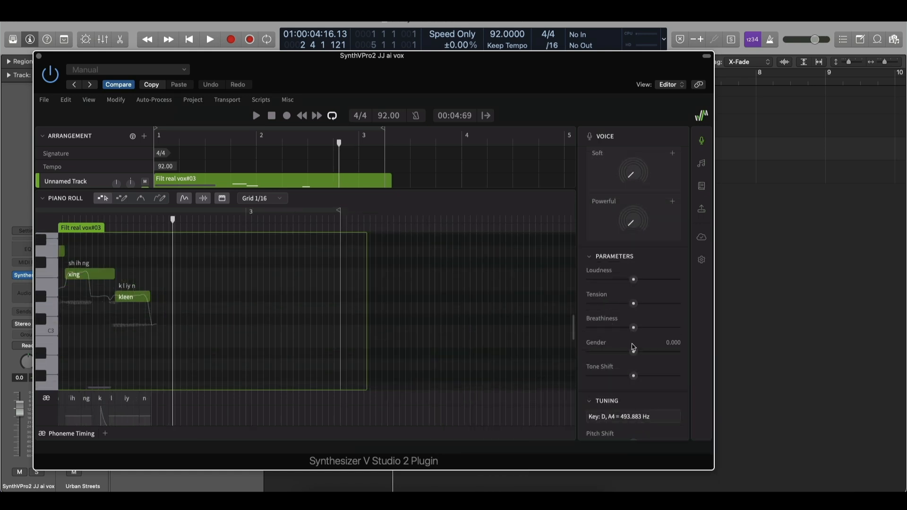
Raise the Gender parameter, play the phrase and bring the parameter back down towards neutral
drag(634, 353, 666, 352)
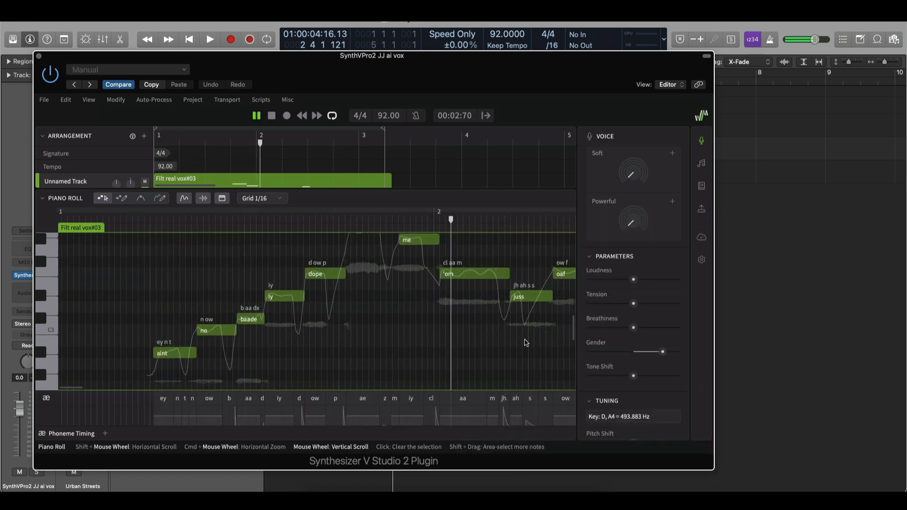
key(space)
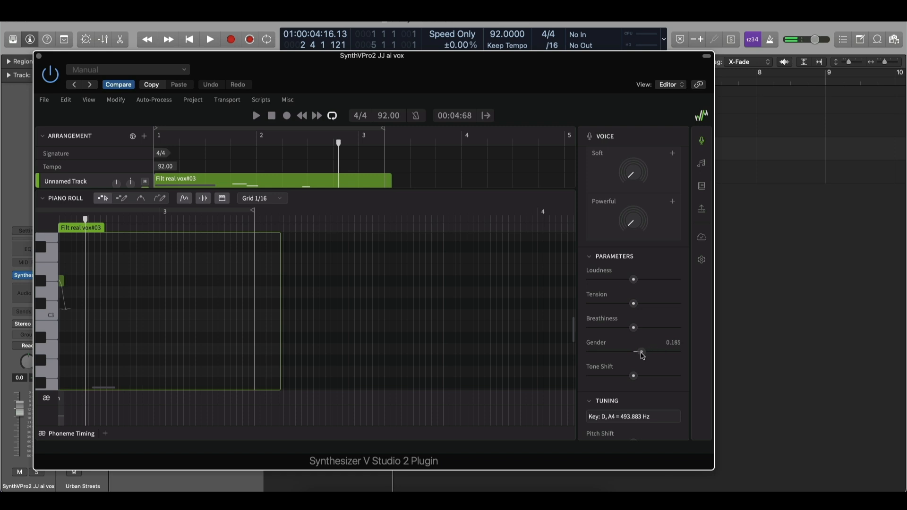
Toggle the Voice panel's display off and on, and show the Notes panel beside it
scroll(636, 355, up, 10)
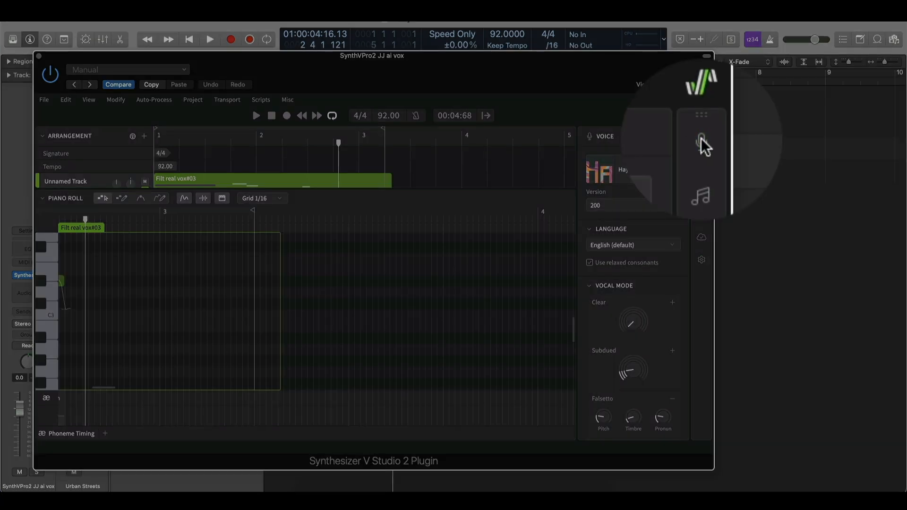
click(703, 140)
click(702, 141)
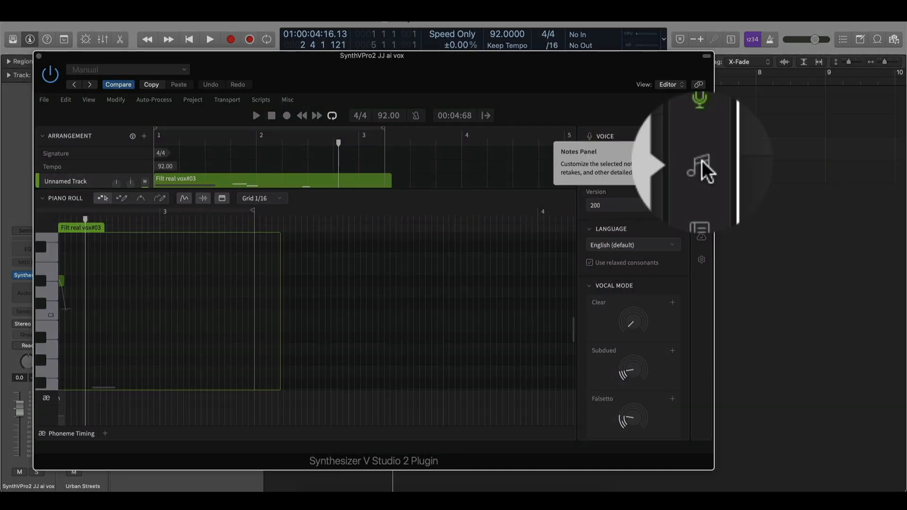
click(702, 163)
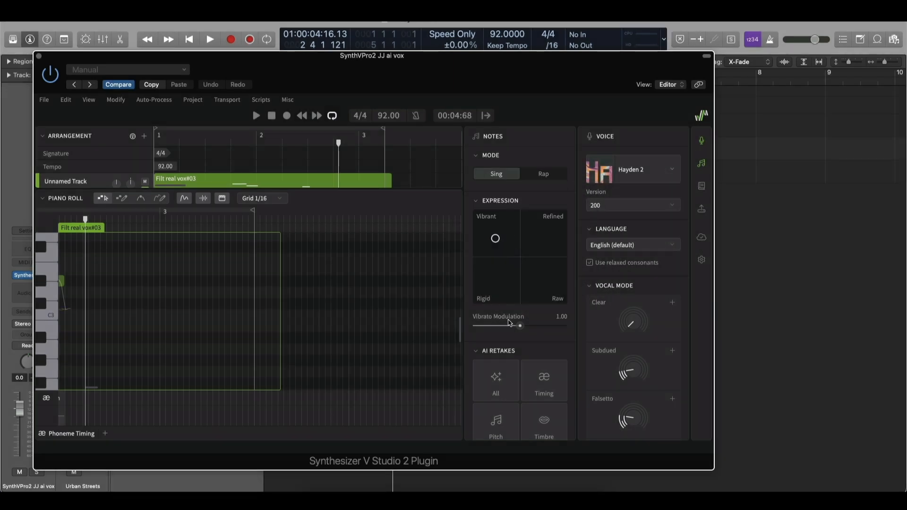
Move the notes' Expression point towards Refined and raise the Vibrato Modulation while the vocal plays
key(space)
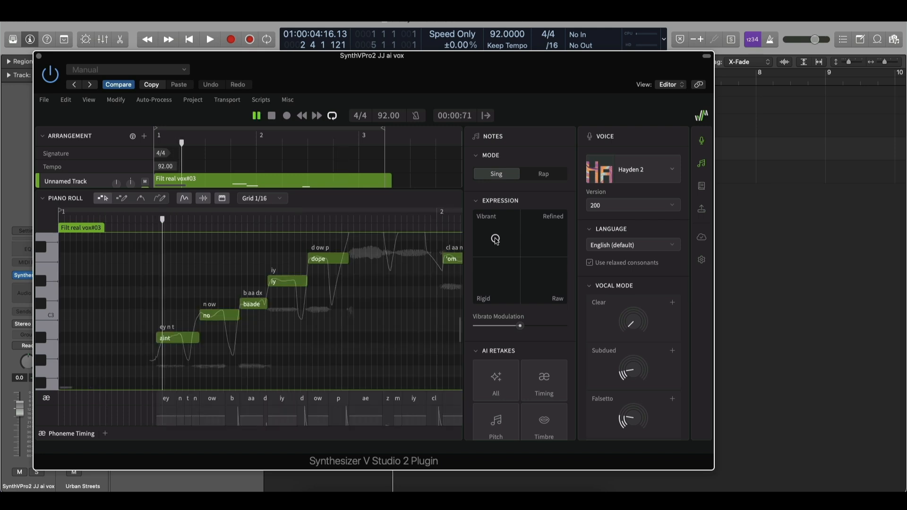
drag(495, 240, 549, 225)
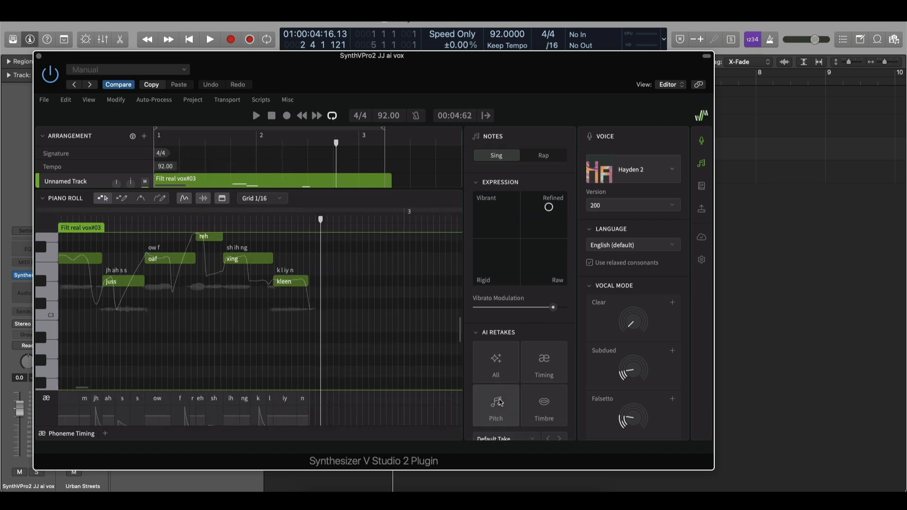
Generate AI retakes of all aspects for the "as" note up to Take 3 and play the phrase
scroll(501, 402, down, 2)
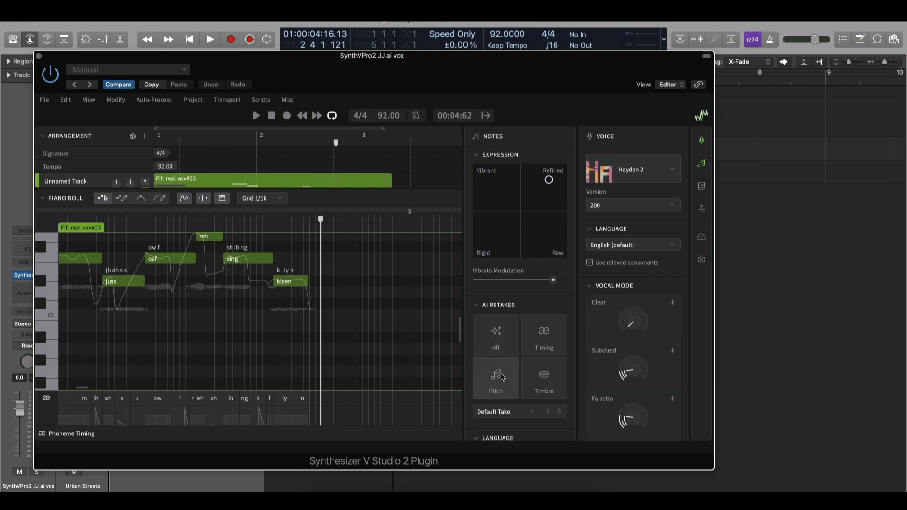
click(499, 335)
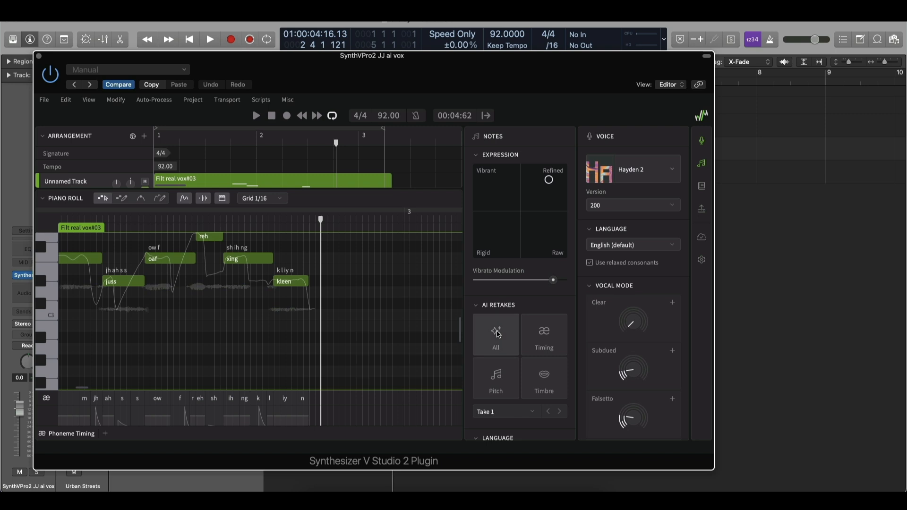
key(space)
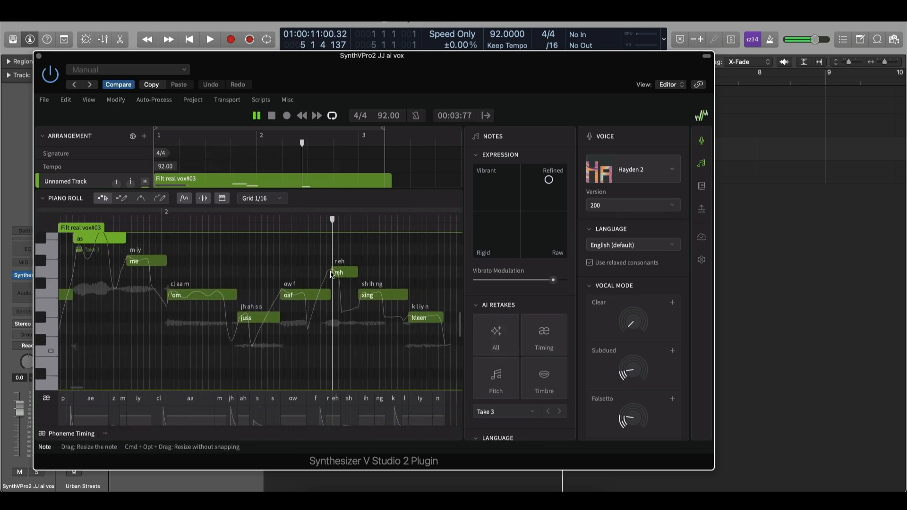
key(space)
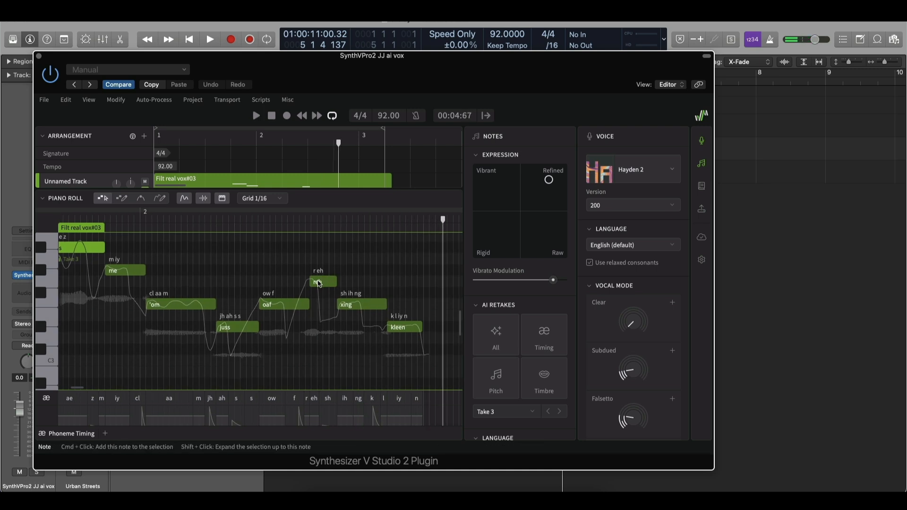
Select the "reh" note, try the pitch control-point tool and return to the note selection tool
click(320, 283)
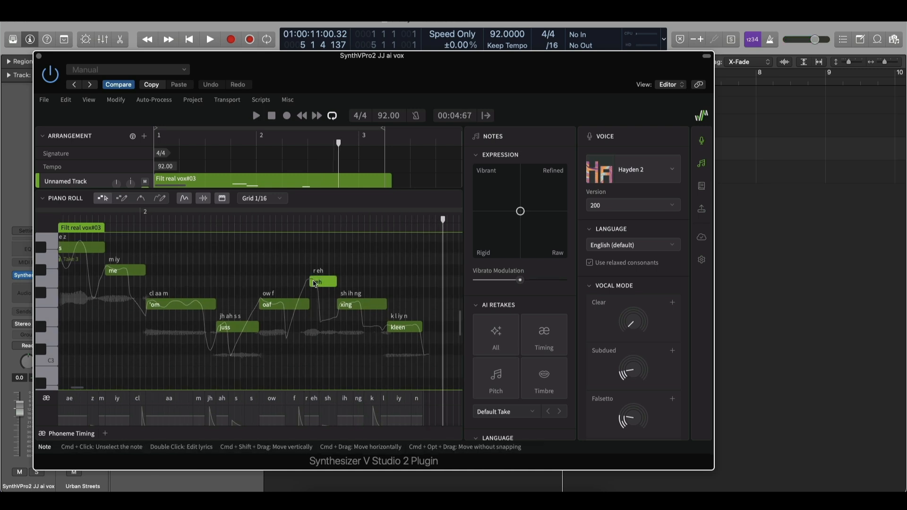
scroll(233, 265, left, 2)
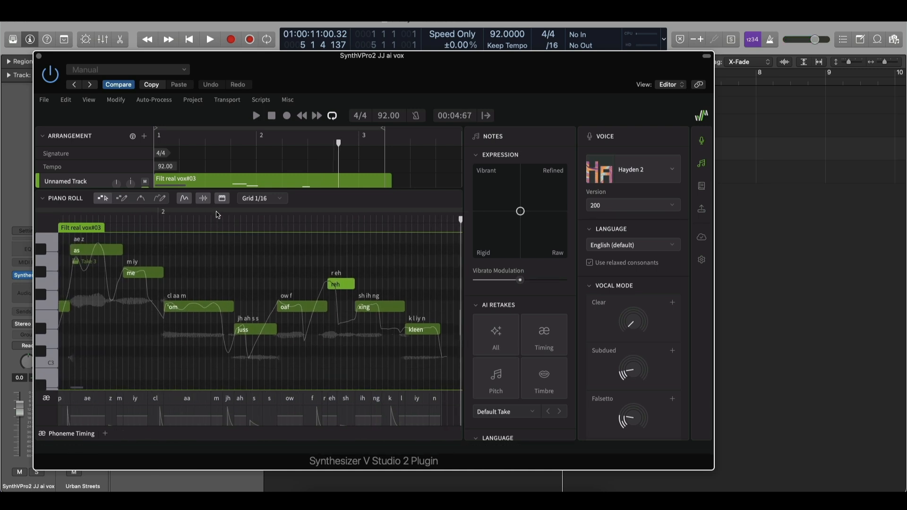
click(141, 198)
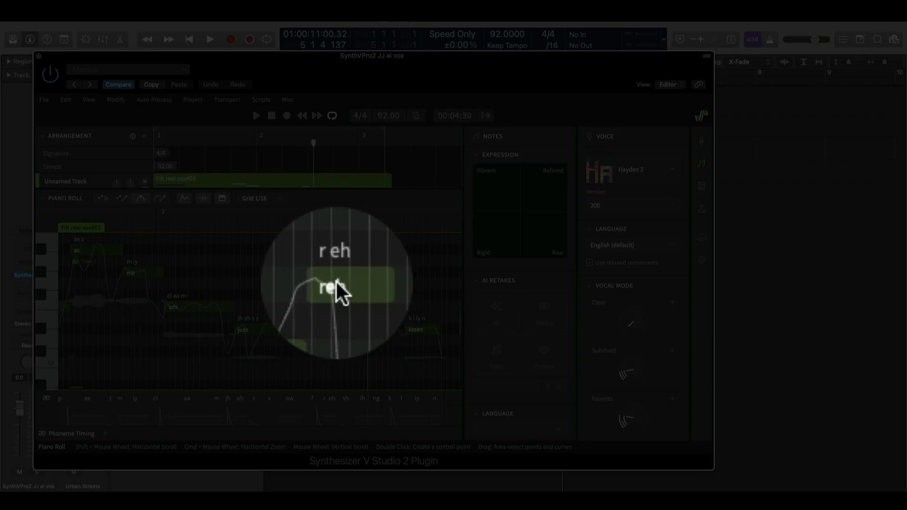
click(103, 200)
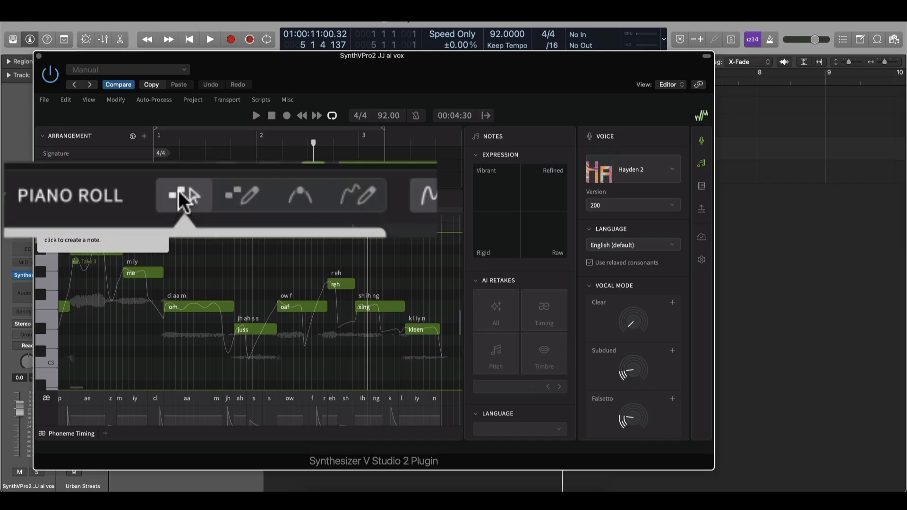
Move the "reh" note down one semitone and play the phrase from the "'om" note to check it
click(338, 284)
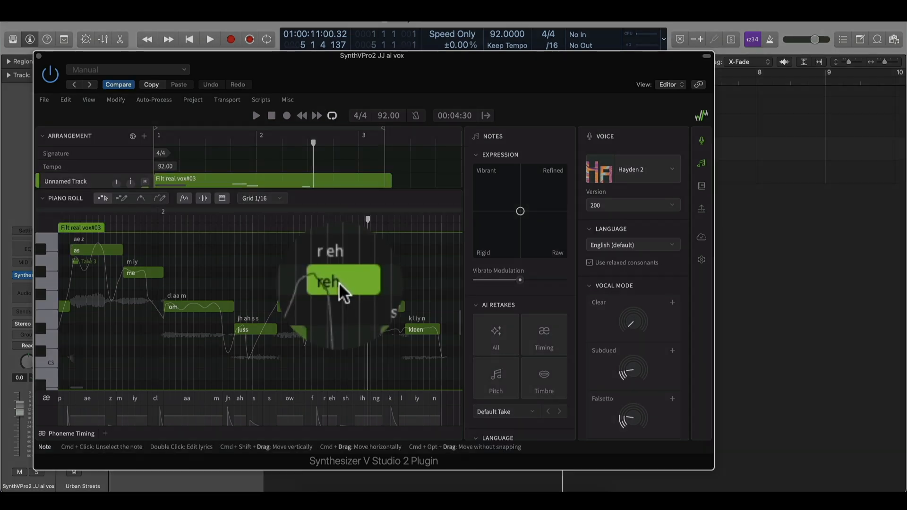
click(220, 220)
key(space)
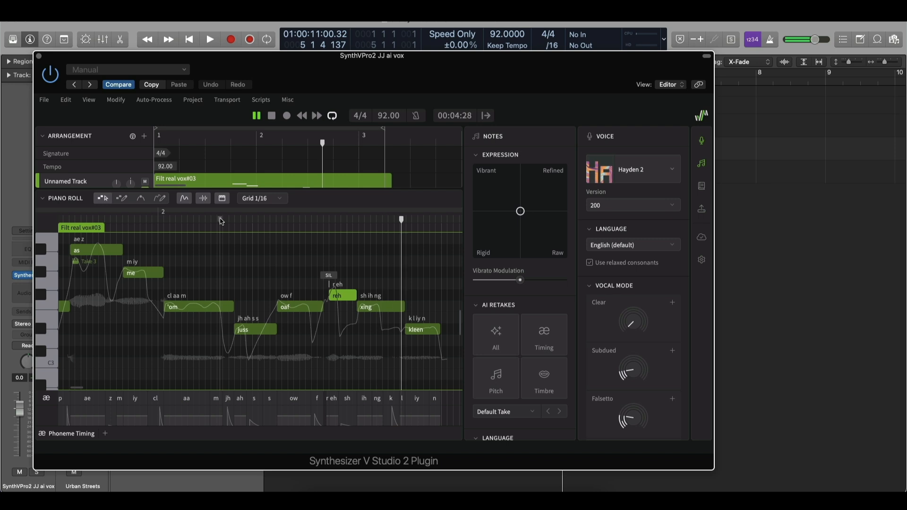
key(space)
key(space)
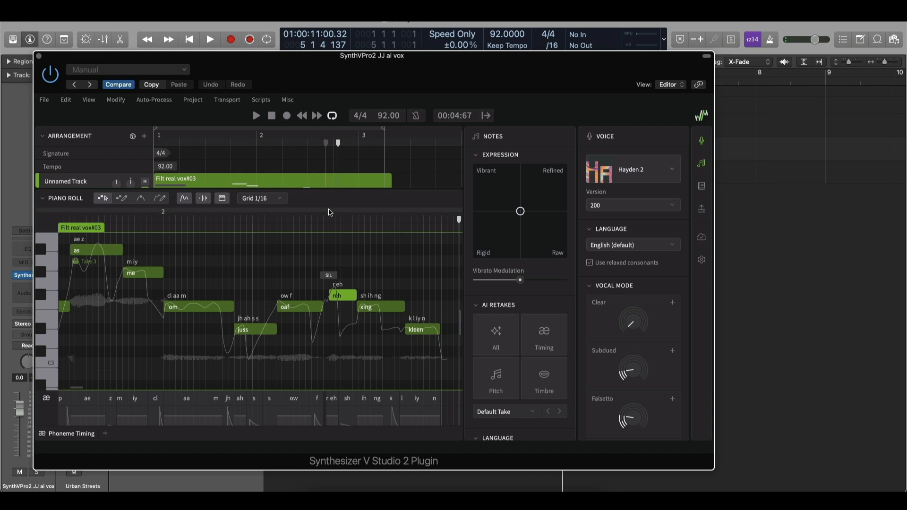
scroll(289, 285, down, 1)
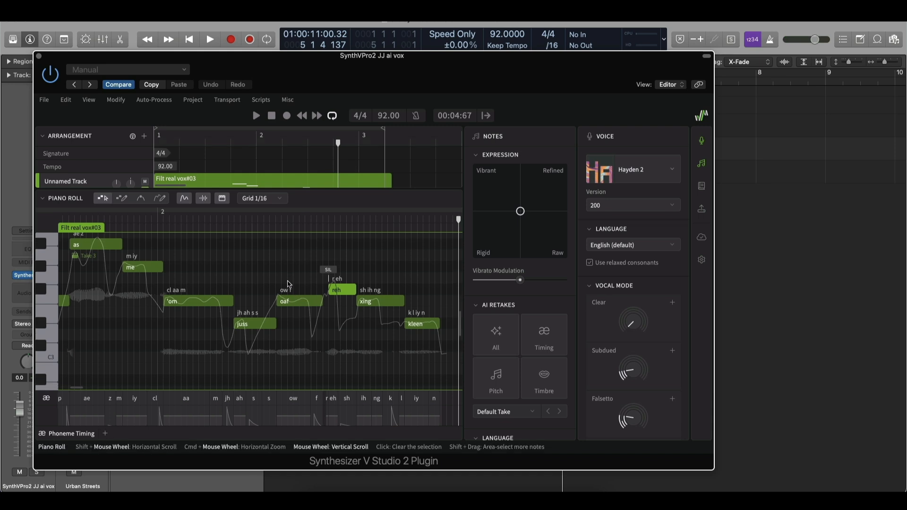
Change the vocal track's voice to Mai 2 and play the phrase
scroll(132, 180, down, 3)
scroll(109, 188, up, 2)
click(62, 193)
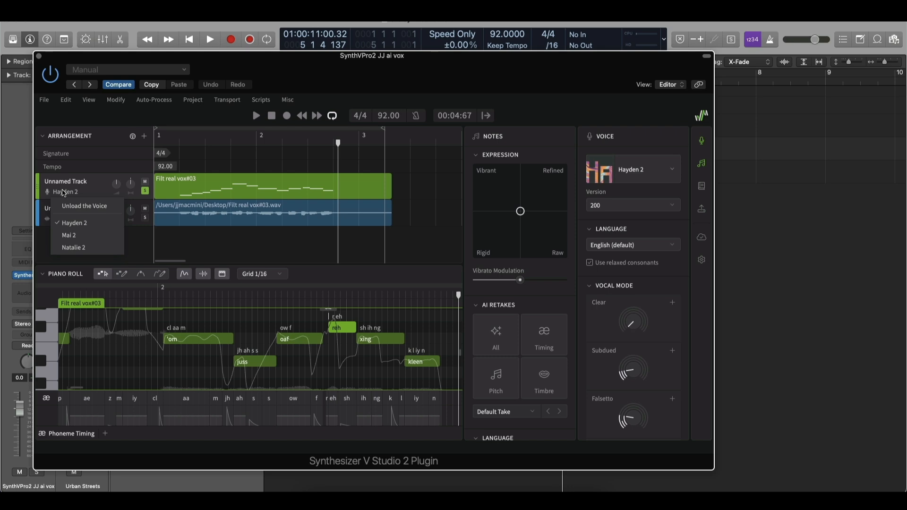
click(67, 235)
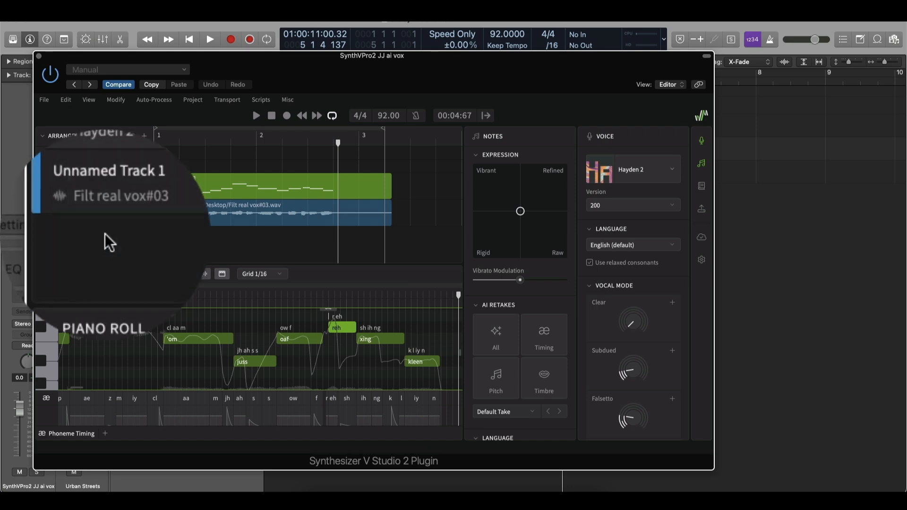
click(256, 116)
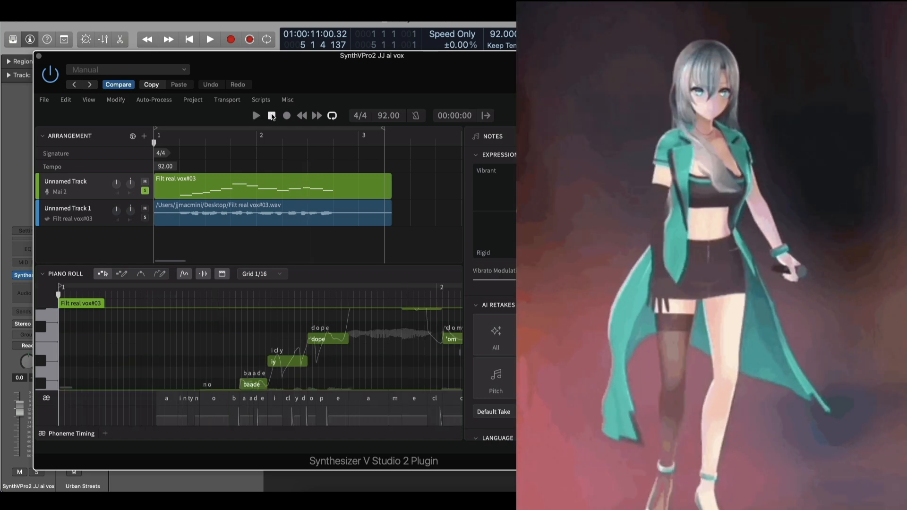
click(272, 115)
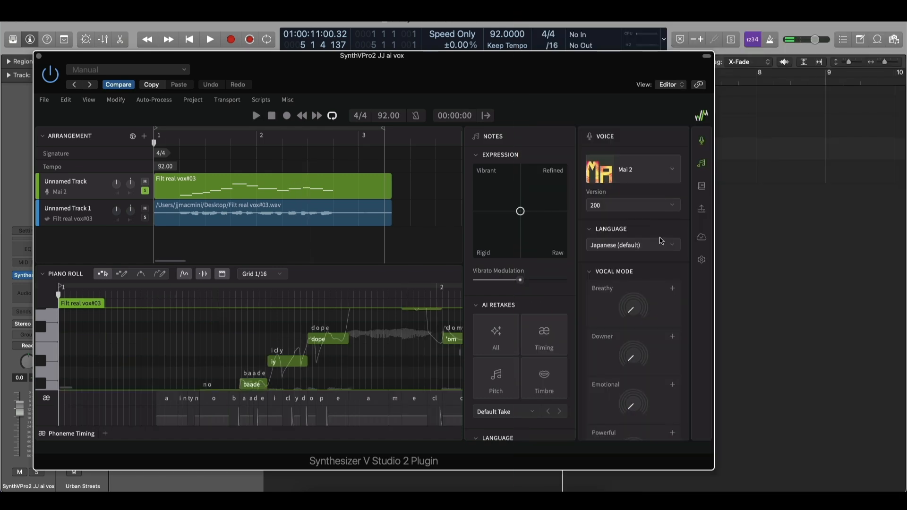
Set the Mai 2 voice's language to English and play the phrase
click(671, 244)
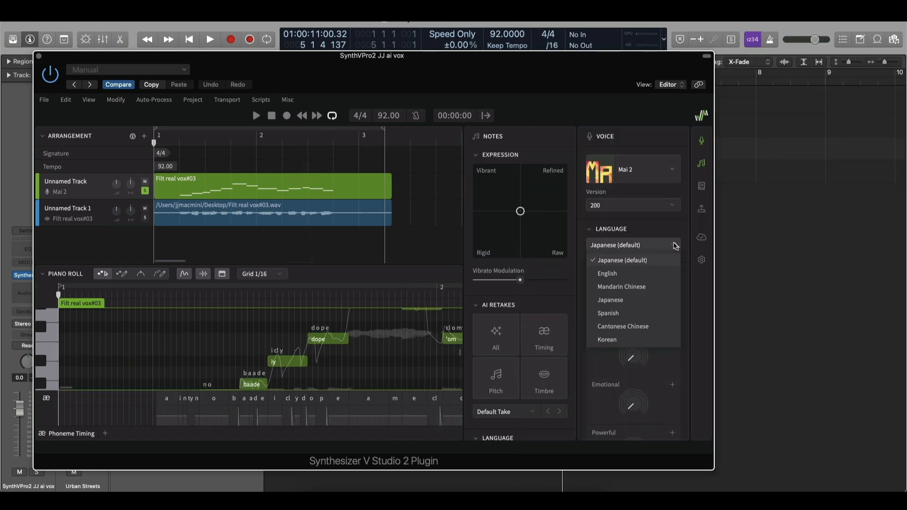
click(652, 232)
click(652, 232)
click(652, 232)
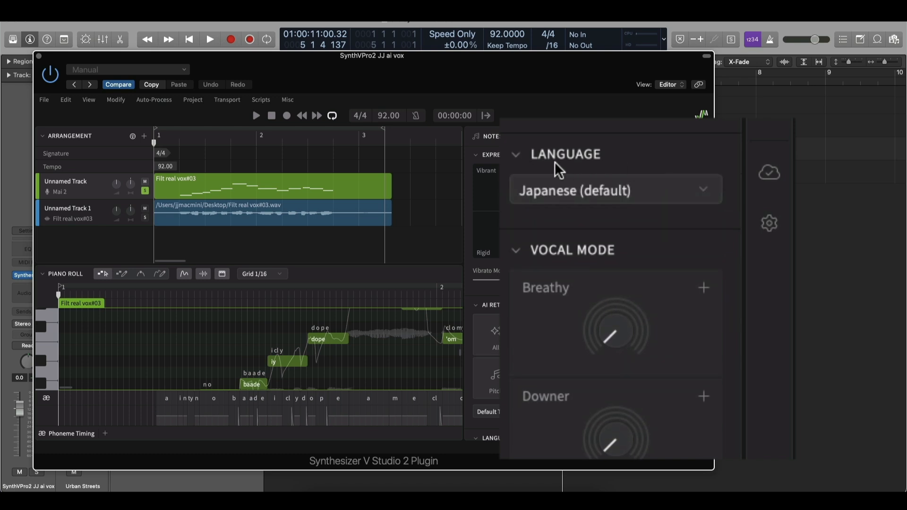
click(710, 192)
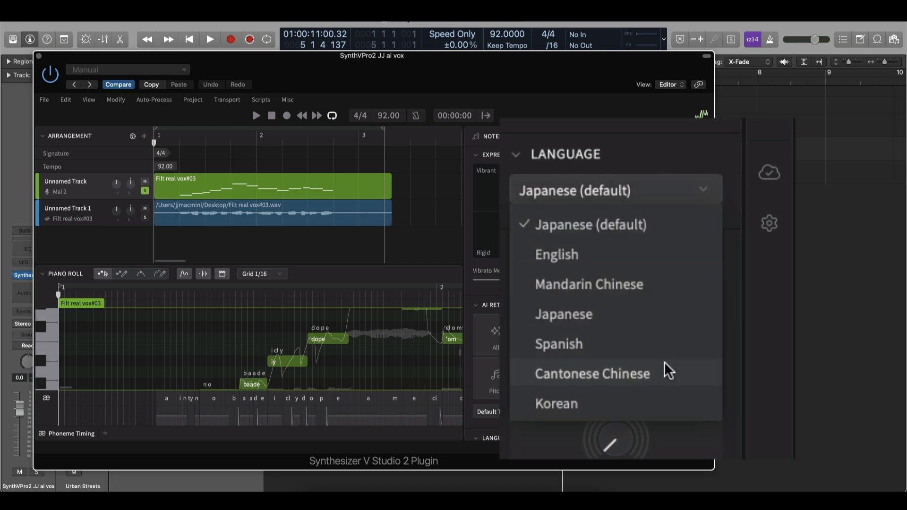
click(590, 251)
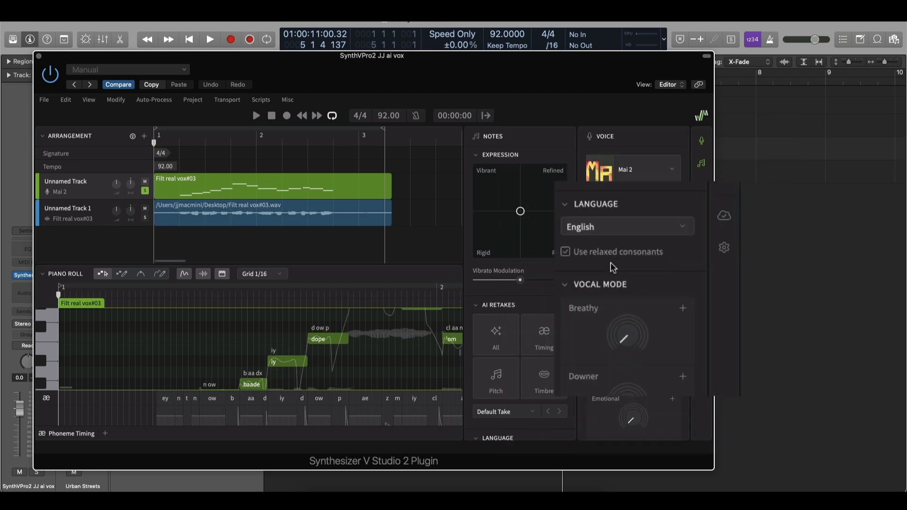
click(257, 116)
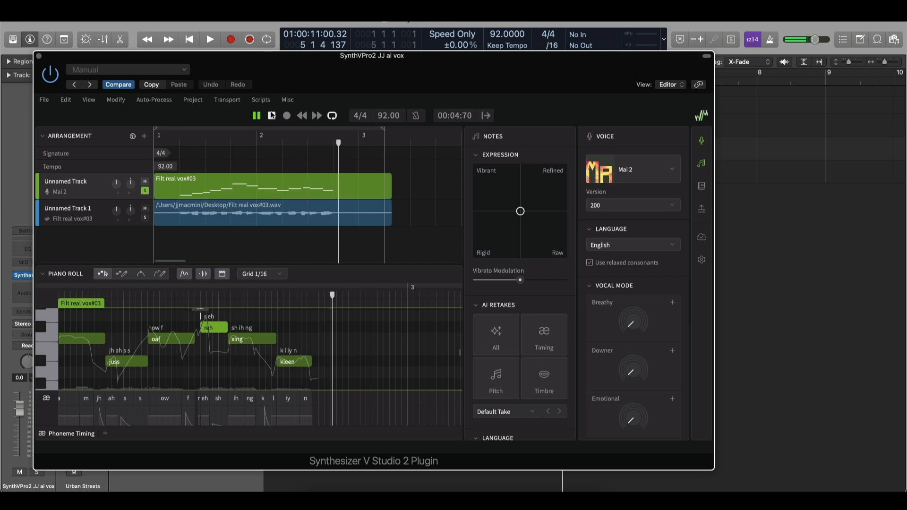
click(272, 116)
Look through Mai 2's vocal modes and parameters, and lower the Vibrato Modulation slightly
scroll(624, 395, down, 10)
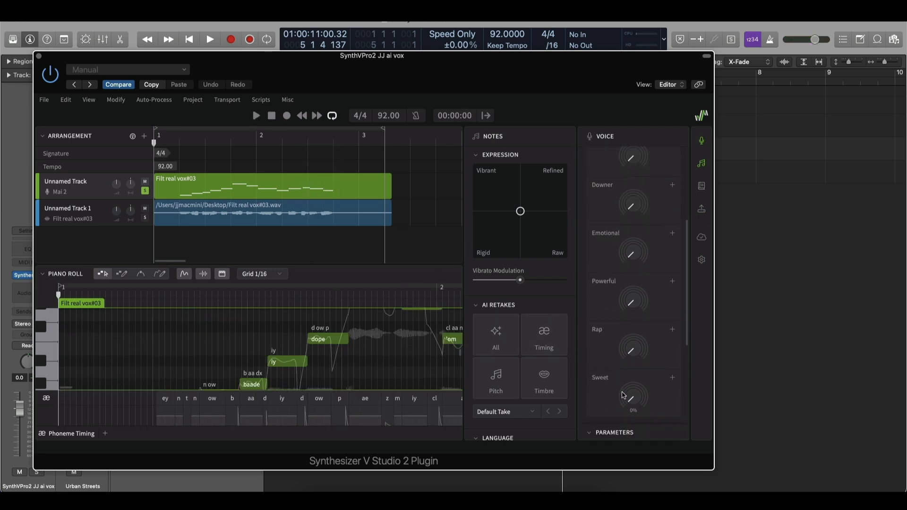
scroll(624, 395, down, 5)
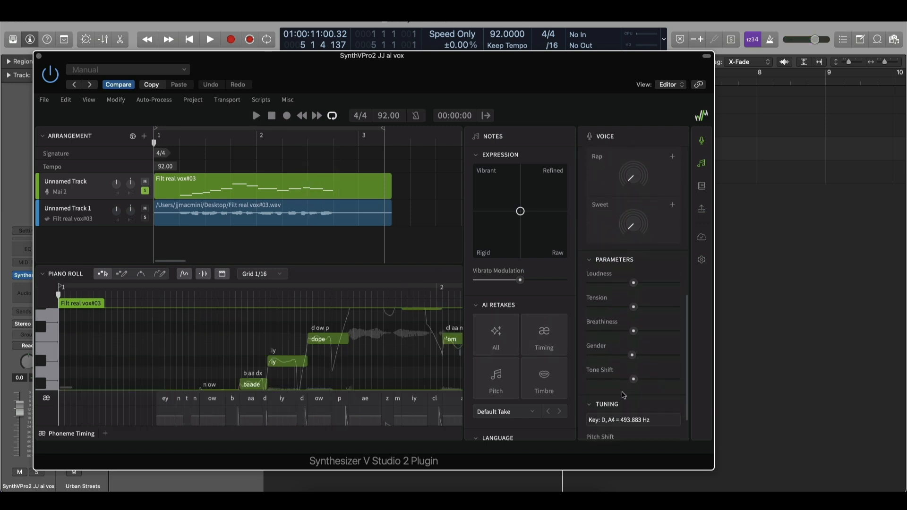
scroll(624, 395, up, 8)
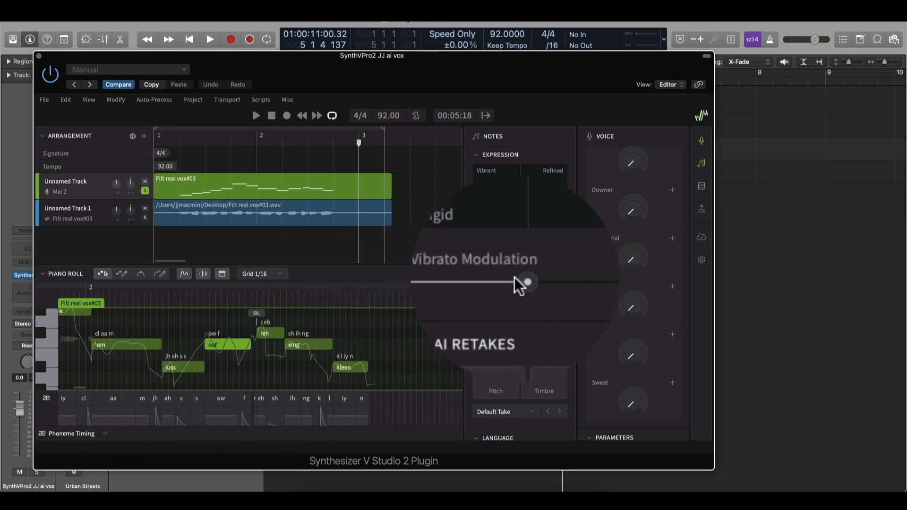
drag(515, 279, 505, 279)
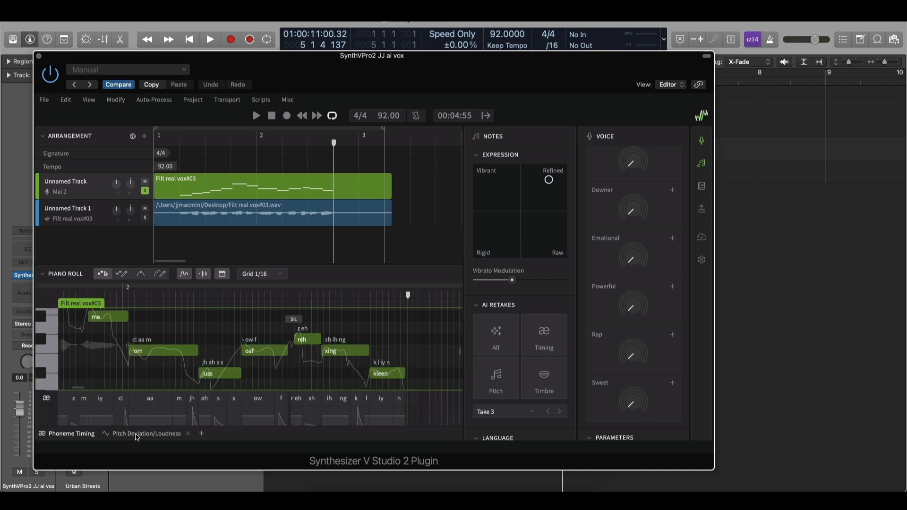
Display the Mouth Opening parameter, draw a wavy open-and-closed curve freehand from the "'om" note to the "oaf" note, and play it
click(93, 388)
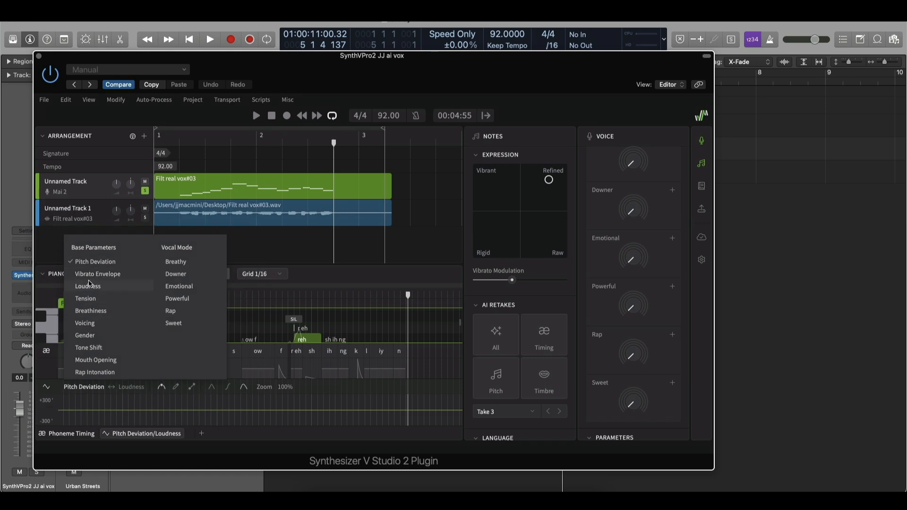
click(93, 361)
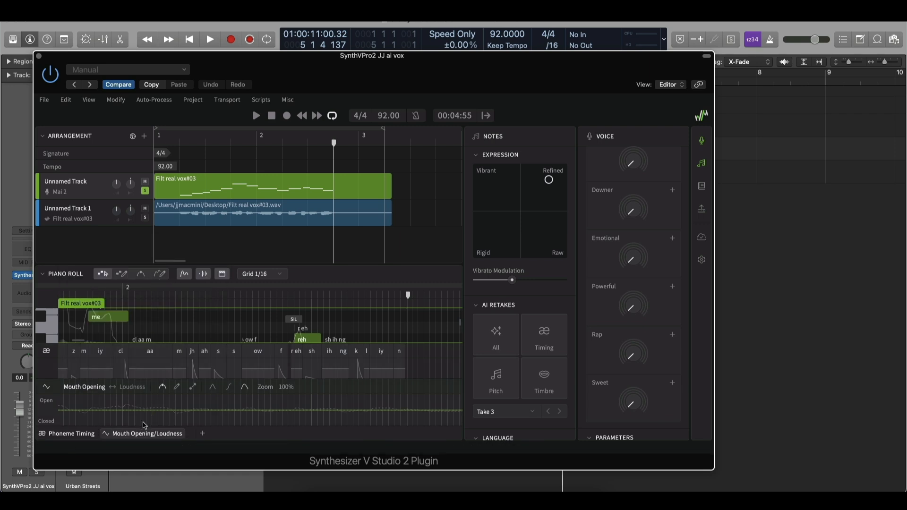
click(177, 387)
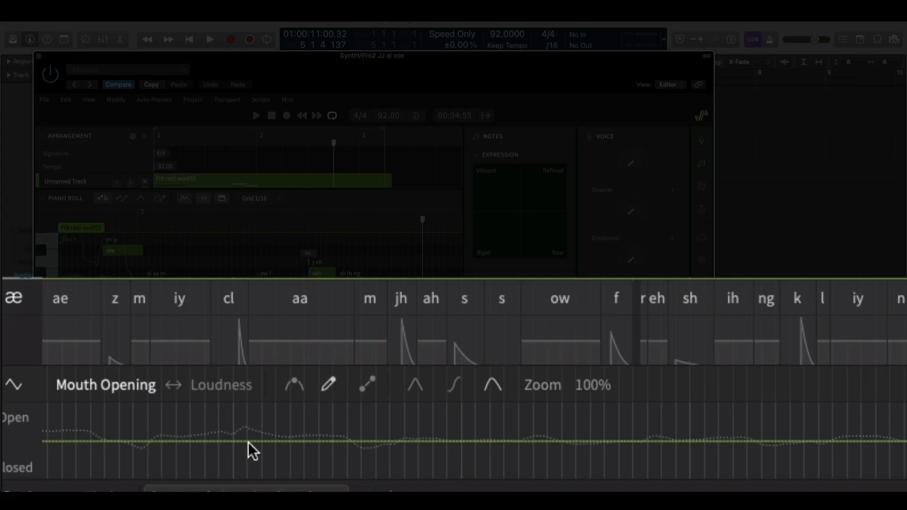
mouse_move(248, 443)
mouse_down()
mouse_move(416, 426)
mouse_move(483, 455)
mouse_move(546, 430)
mouse_up()
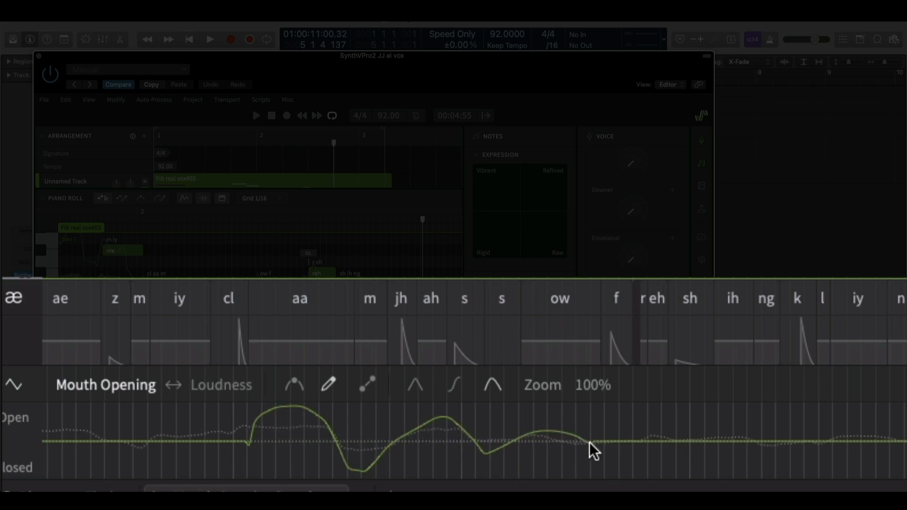
key(space)
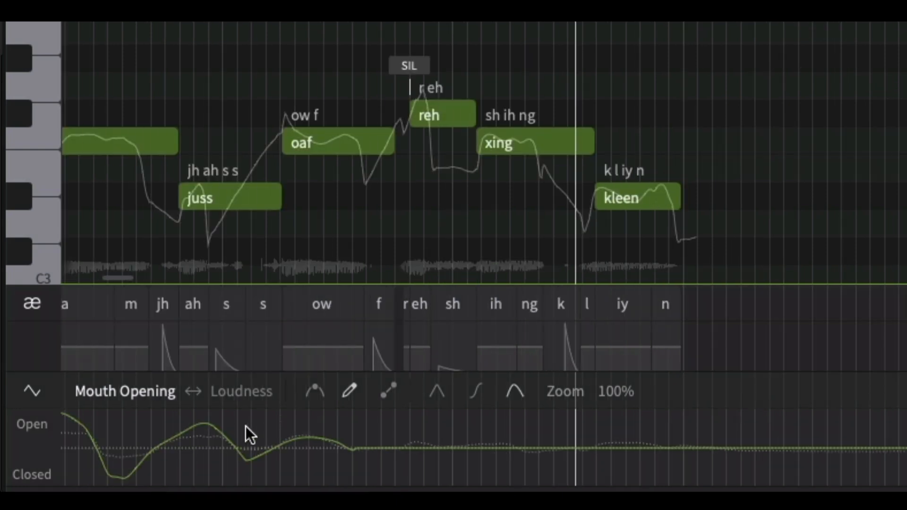
click(273, 116)
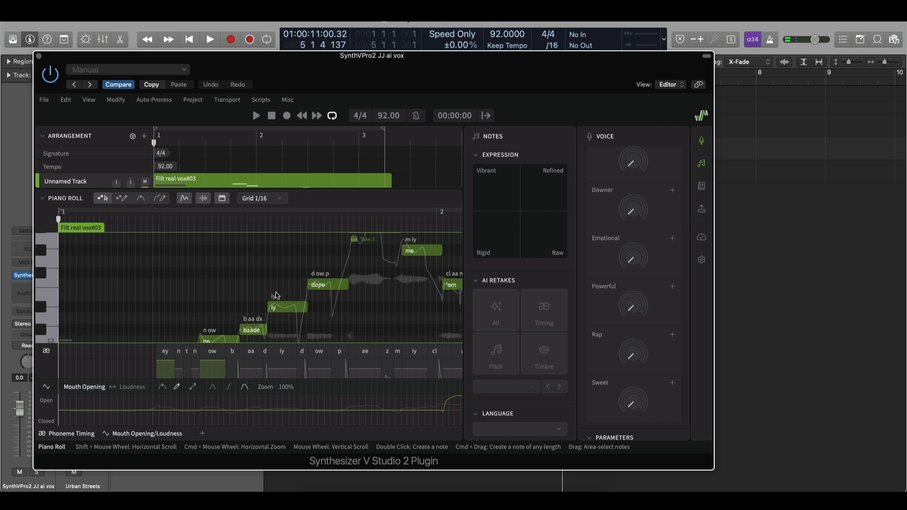
Redraw the Mouth Opening curve close to Closed across the second half of the phrase and play it
scroll(282, 397, right, 10)
scroll(281, 397, left, 1)
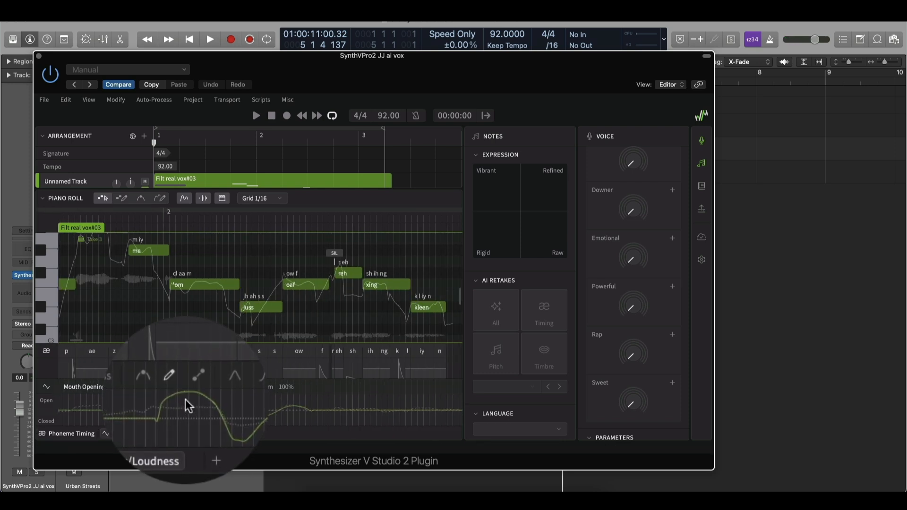
mouse_move(183, 398)
mouse_down()
mouse_move(191, 415)
mouse_move(247, 425)
mouse_move(371, 425)
mouse_move(101, 422)
mouse_up()
key(space)
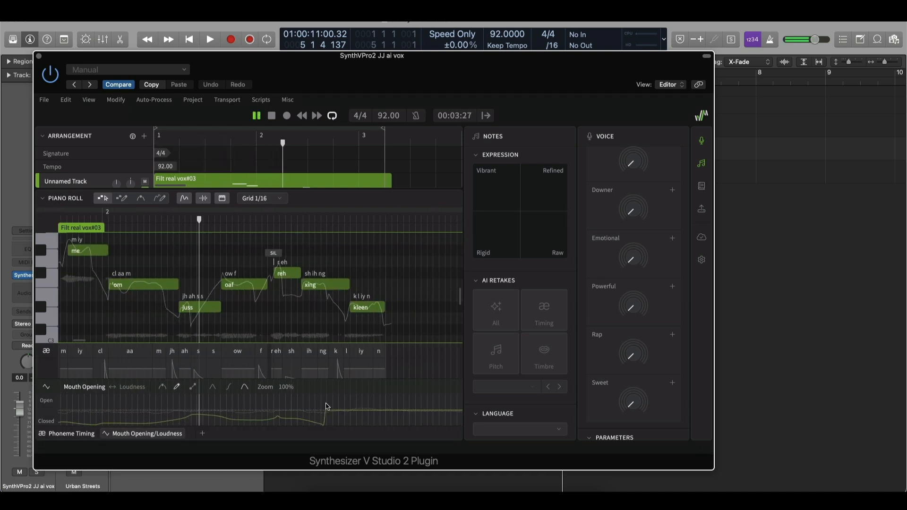
key(space)
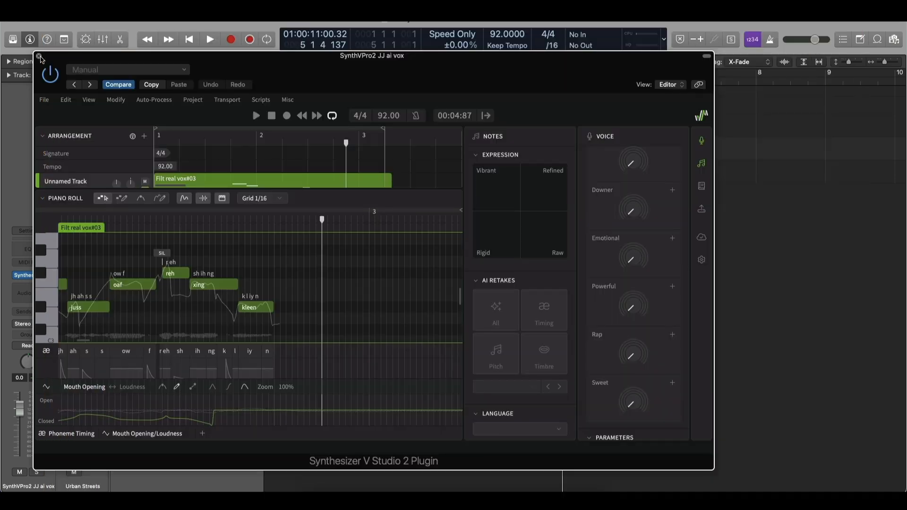
Close the current vocal plugin and load a stereo Synthesizer V Studio 2 Plugin on the "SynthVPro2 B" track
click(39, 56)
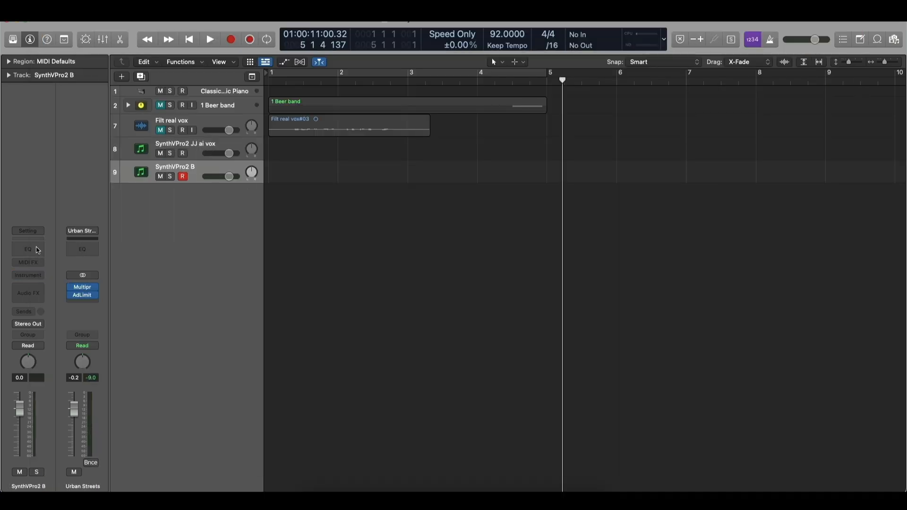
click(41, 278)
mouse_move(109, 305)
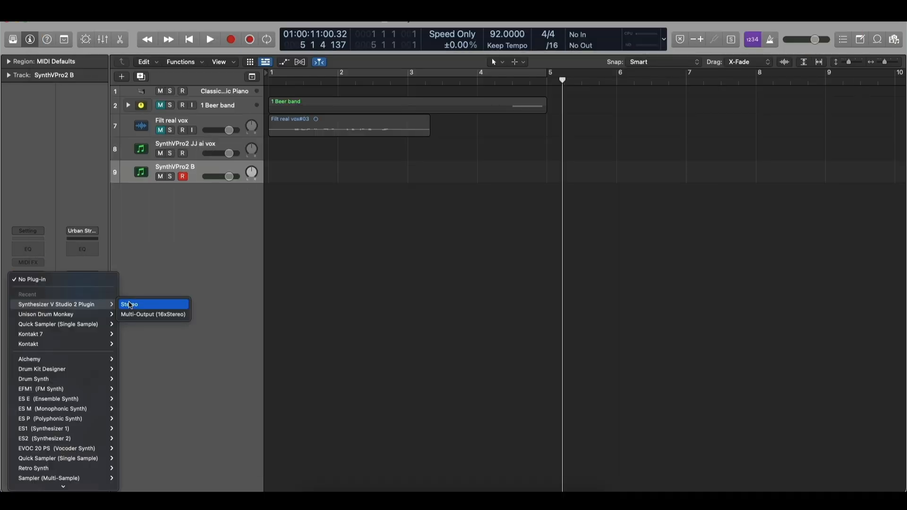
click(131, 305)
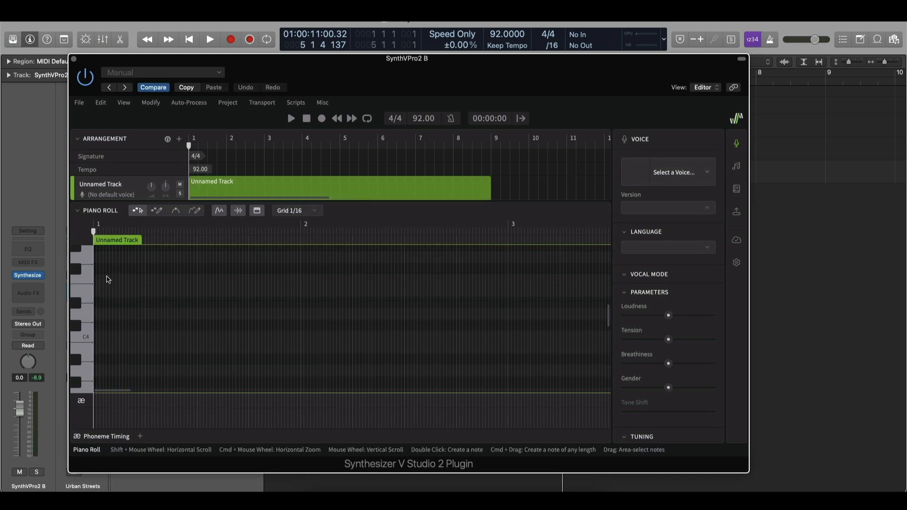
Try adding four "la" notes at different pitches in the empty piano roll, and undo them all
double_click(127, 292)
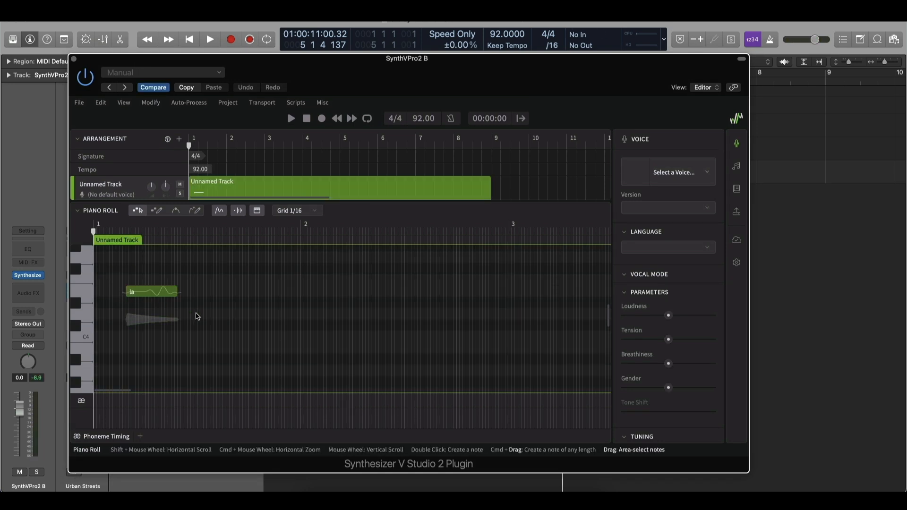
double_click(199, 314)
double_click(275, 360)
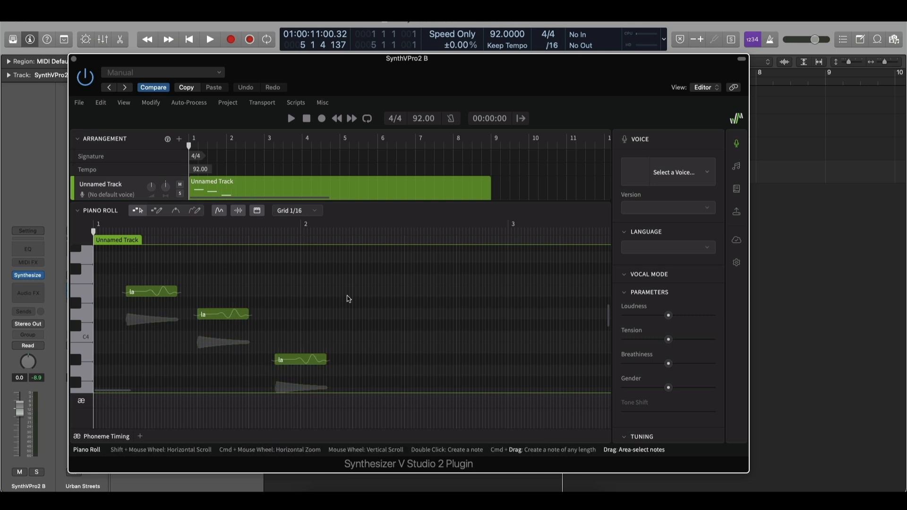
double_click(398, 292)
key(super+z)
key(super+z)
key(super+z)
key(super+z)
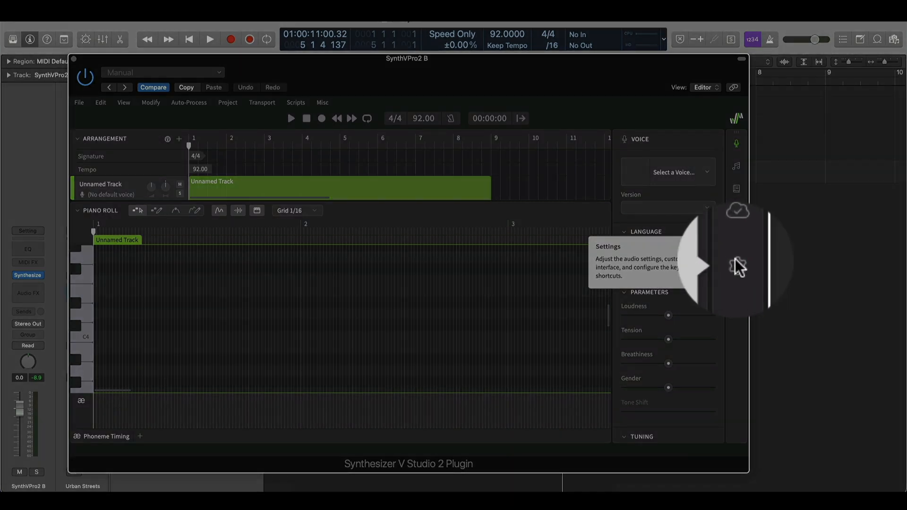
Set the plugin's MIDI Input Device to Synido TempoKEY K25 and close the settings
click(736, 262)
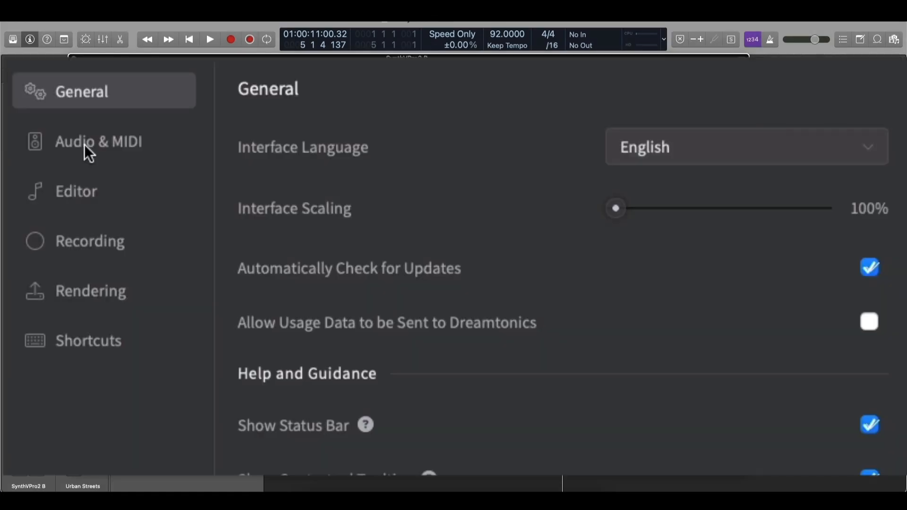
click(85, 147)
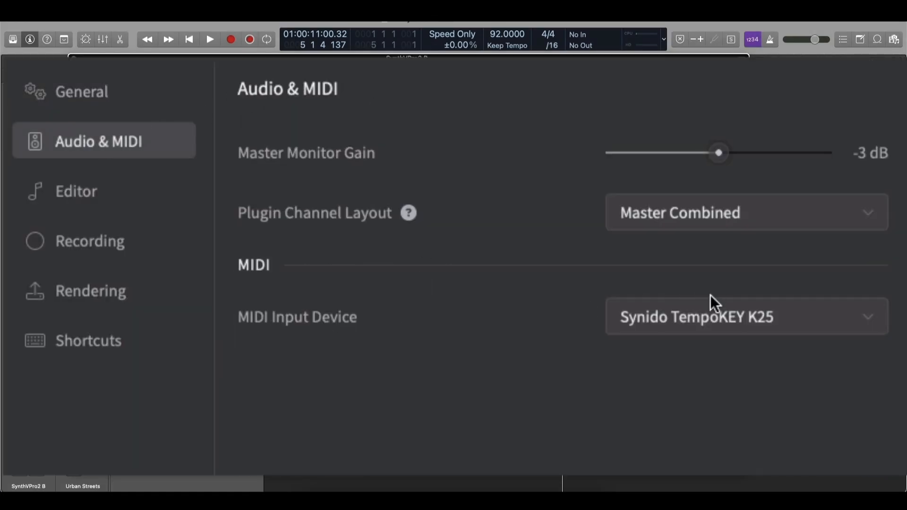
click(516, 287)
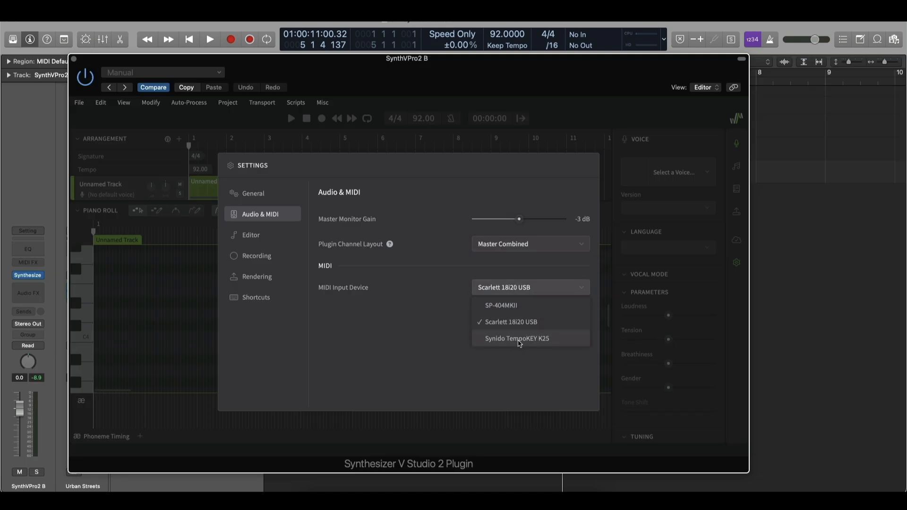
click(520, 340)
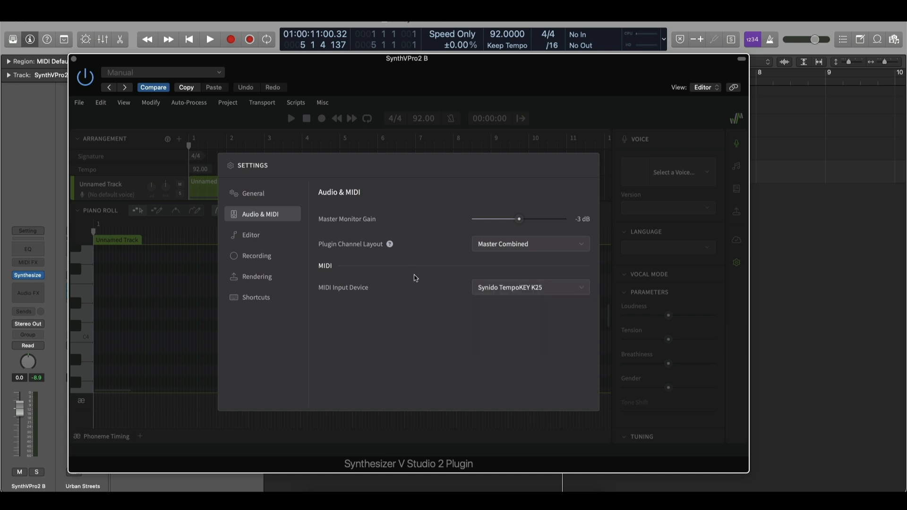
click(203, 322)
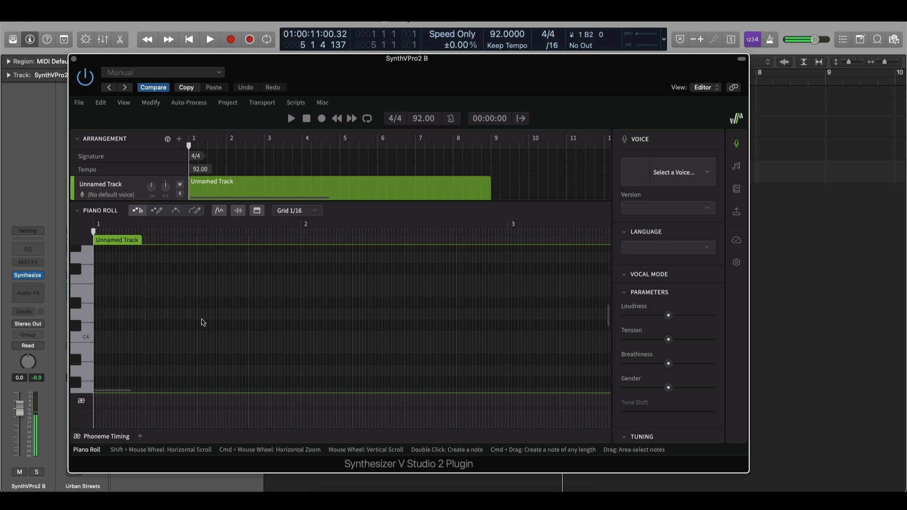
drag(276, 67, 246, 66)
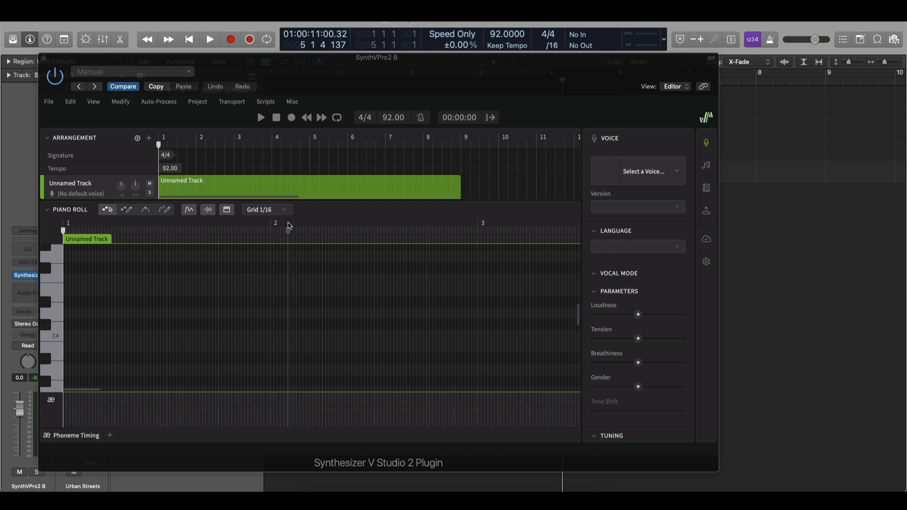
scroll(306, 320, up, 1)
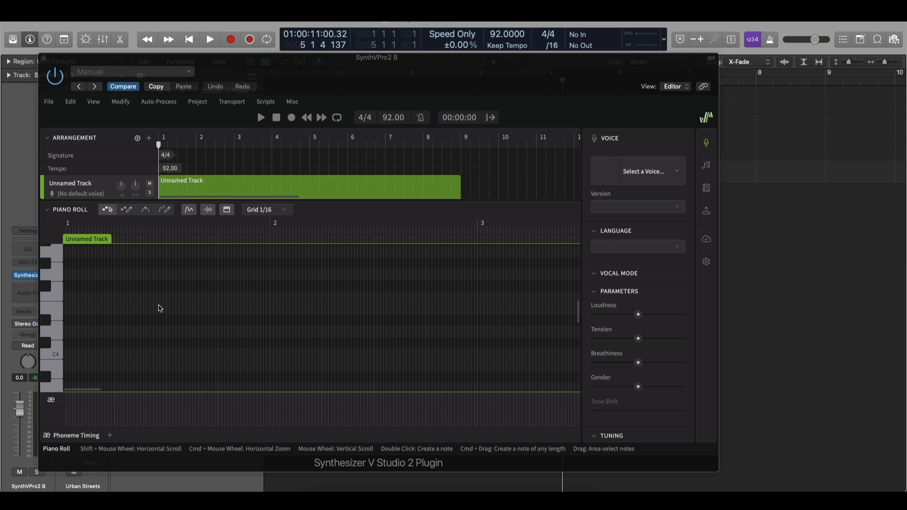
Turn on the metronome and record a short melody from the MIDI keyboard into the piano roll, stopping after about 12.6 seconds
scroll(339, 185, down, 1)
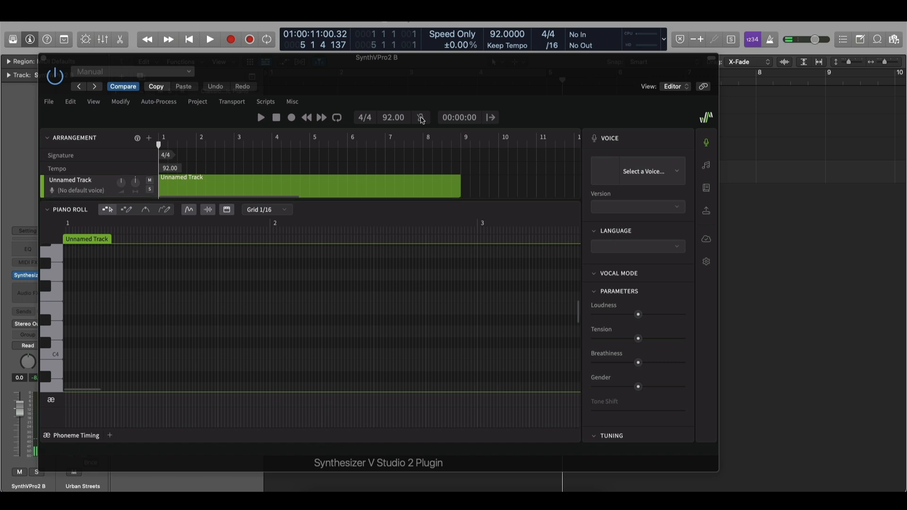
click(420, 117)
click(292, 118)
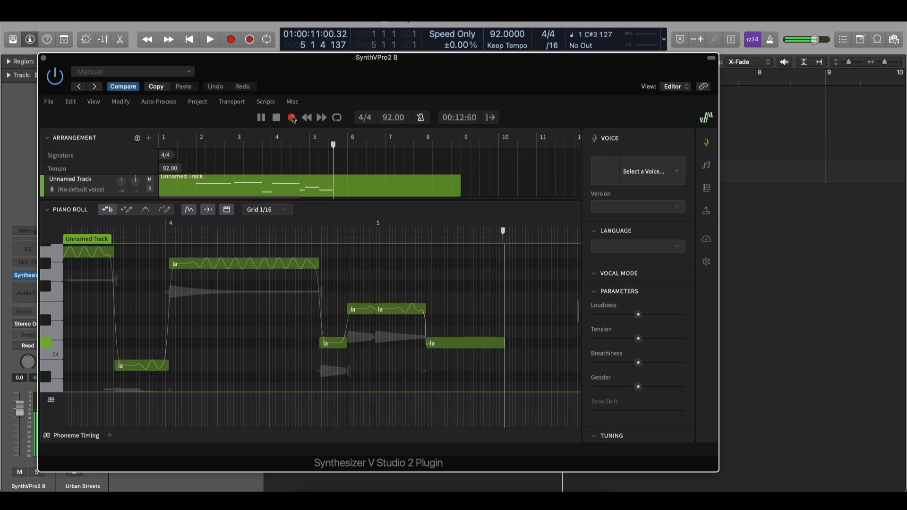
click(293, 119)
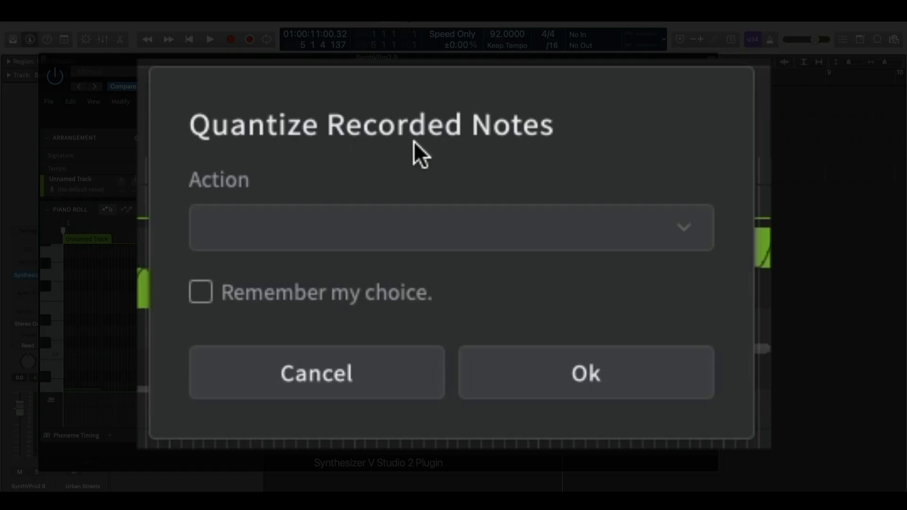
Quantize the recorded notes with Smart Quantization
click(680, 226)
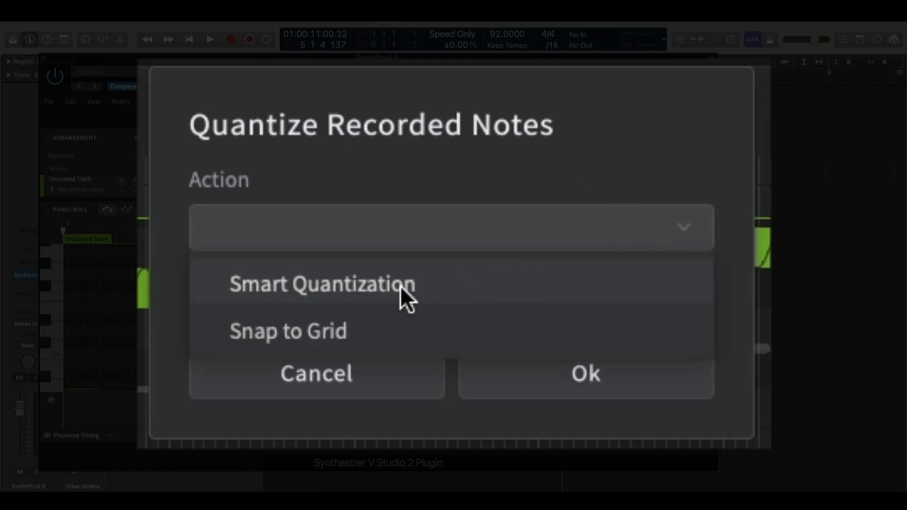
click(308, 286)
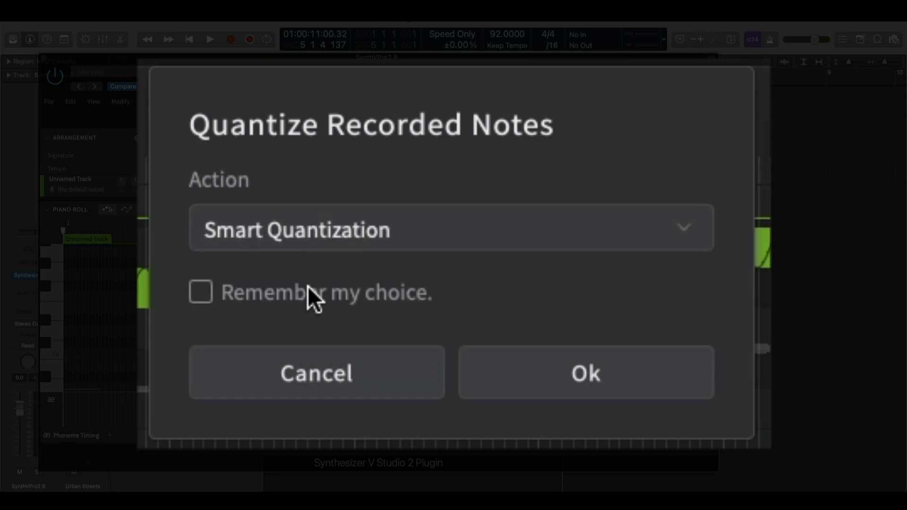
click(573, 358)
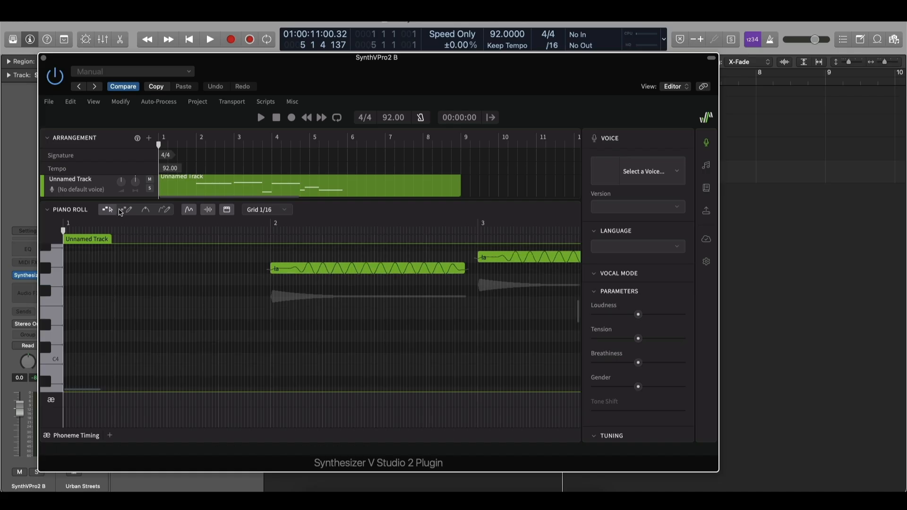
Assign the Natalie 2 voice to the unnamed track, play the recorded melody and stop playback
click(80, 190)
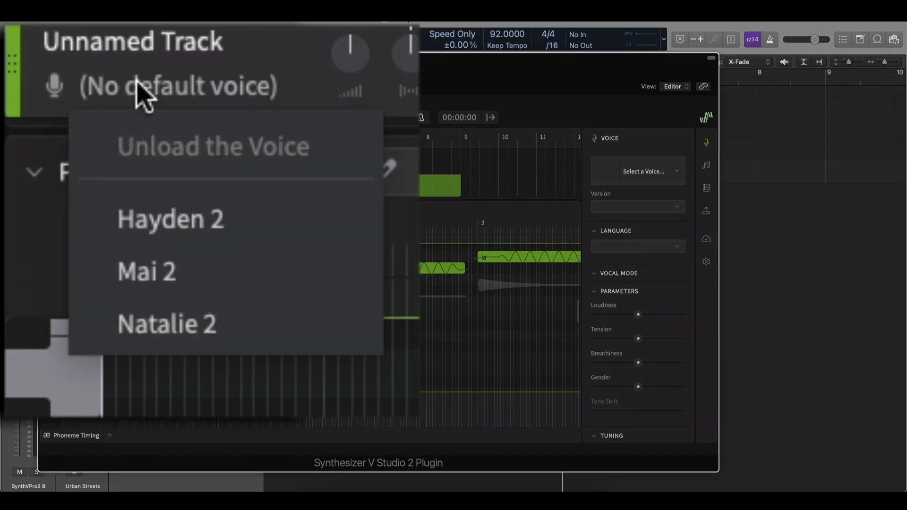
click(169, 334)
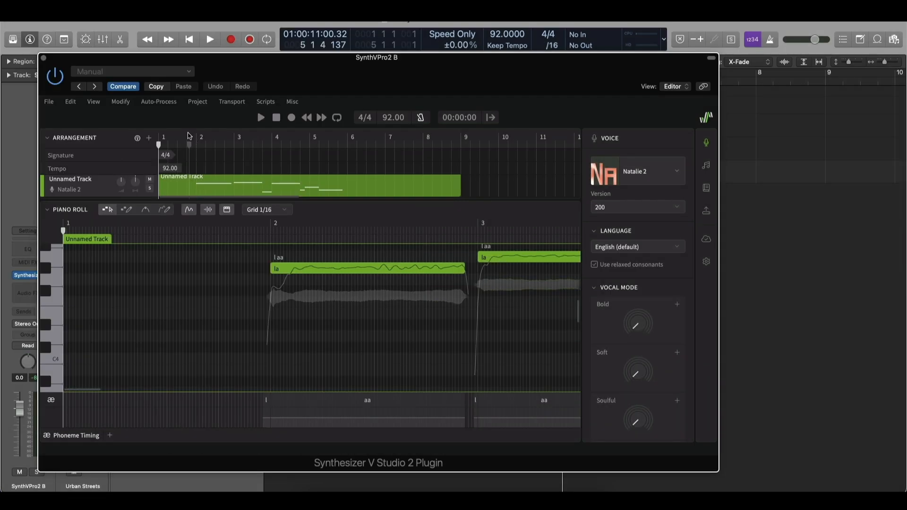
click(261, 118)
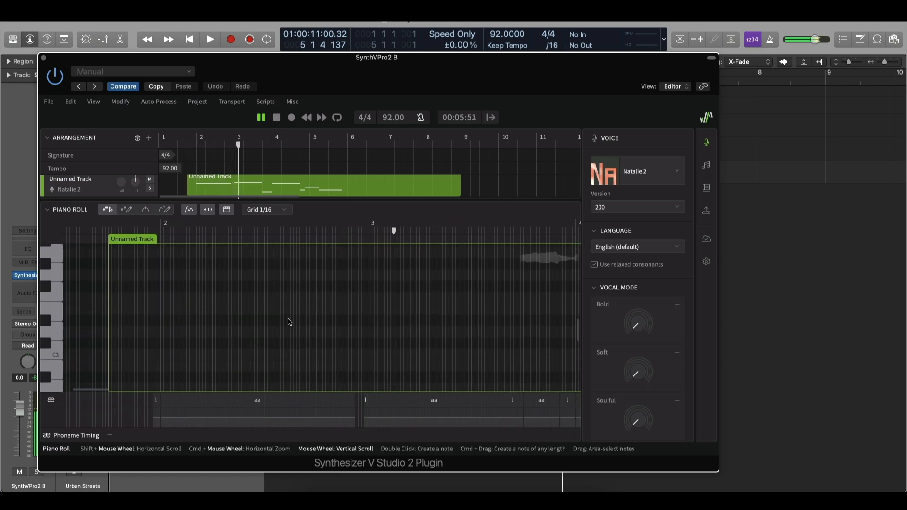
scroll(290, 322, down, 5)
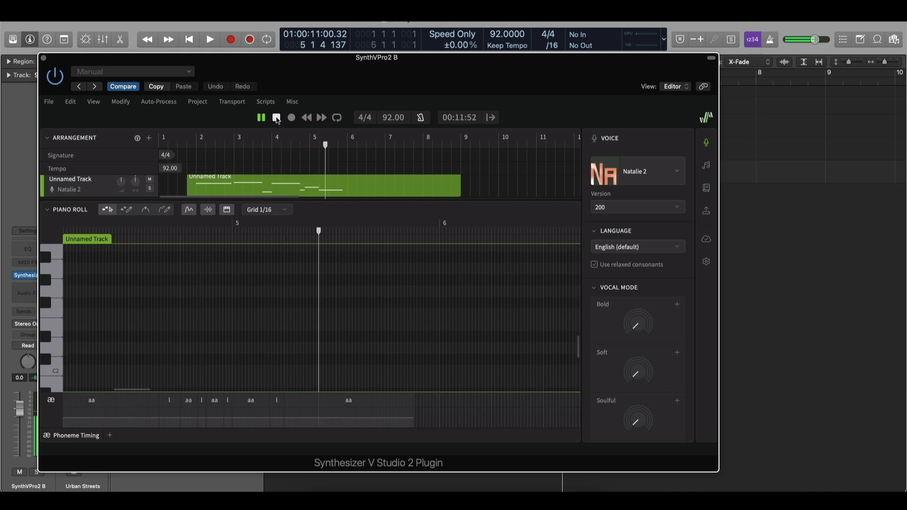
click(277, 118)
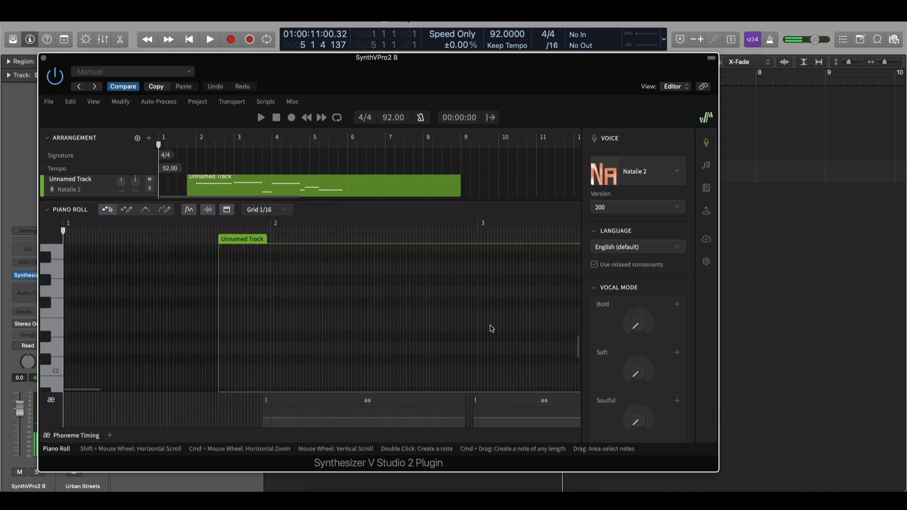
Raise the voice's Key Shift to its maximum, tuning A4 to 880 Hz, and play the melody
scroll(404, 318, up, 3)
scroll(404, 318, right, 1)
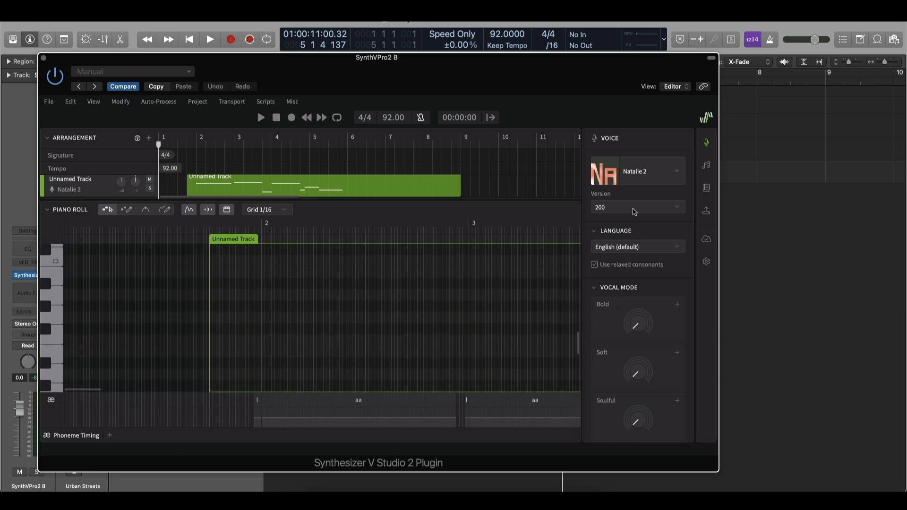
scroll(647, 389, down, 10)
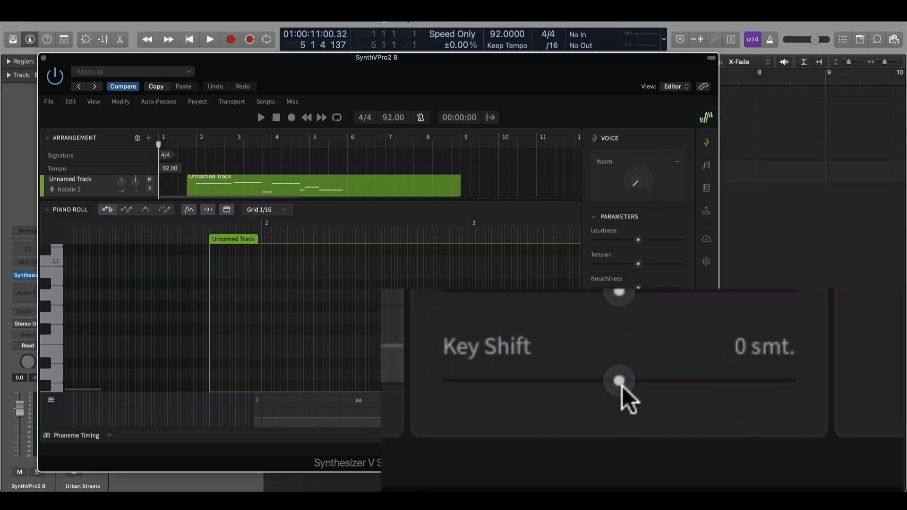
drag(639, 430, 650, 430)
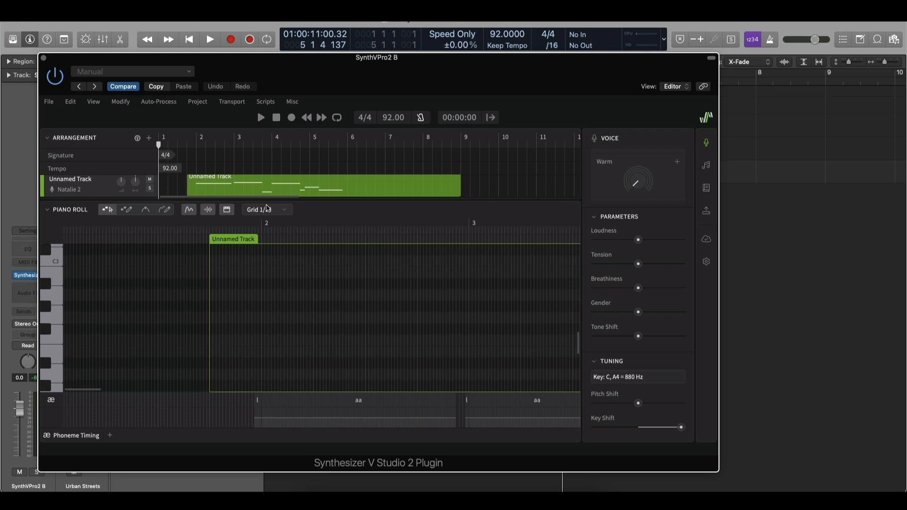
click(261, 117)
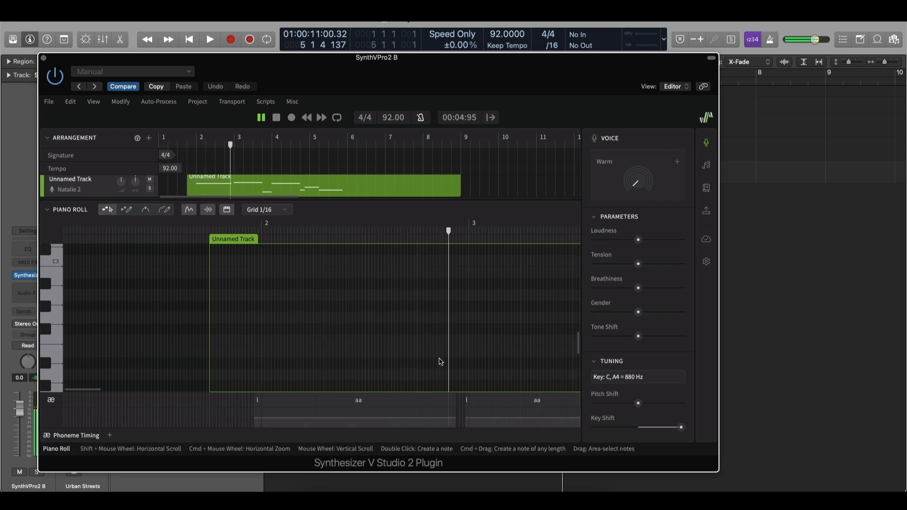
scroll(440, 362, right, 2)
scroll(441, 362, right, 2)
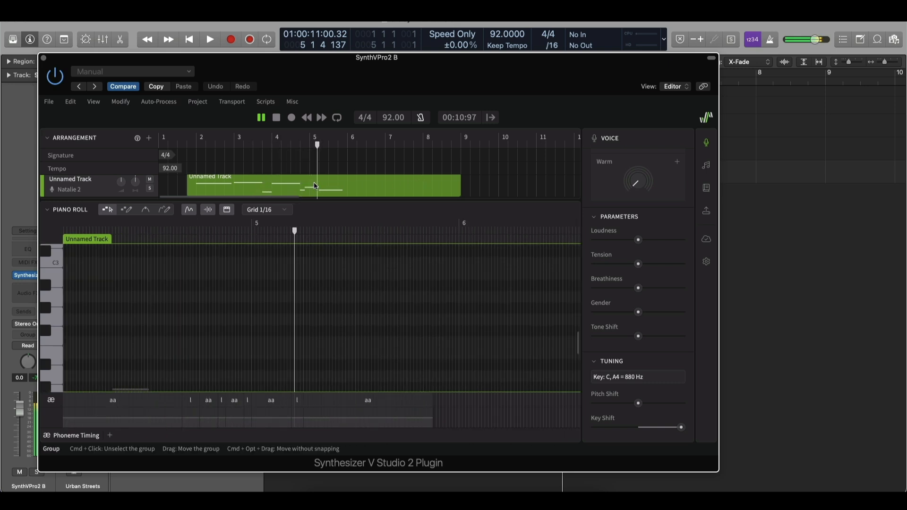
key(space)
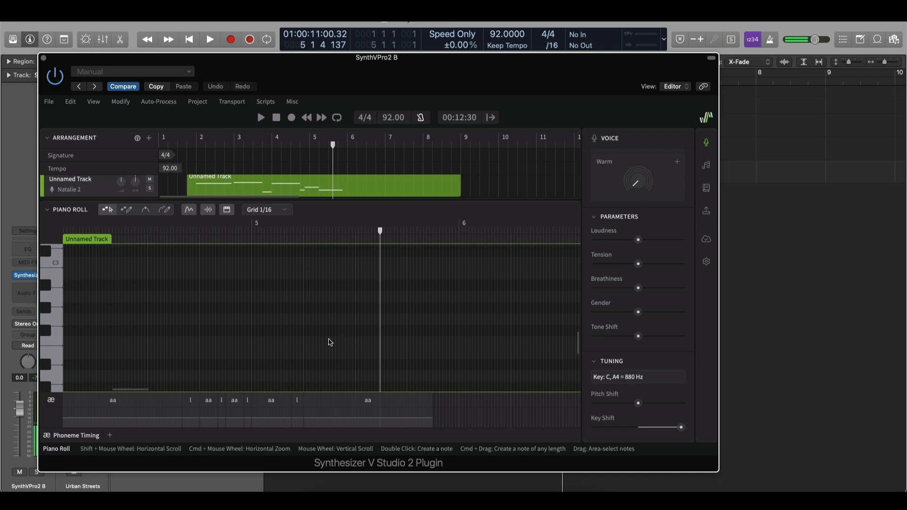
Look through the piano roll to locate the recorded notes and examine the whole phrase from bar 2 to bar 5
scroll(332, 339, left, 10)
scroll(333, 339, down, 3)
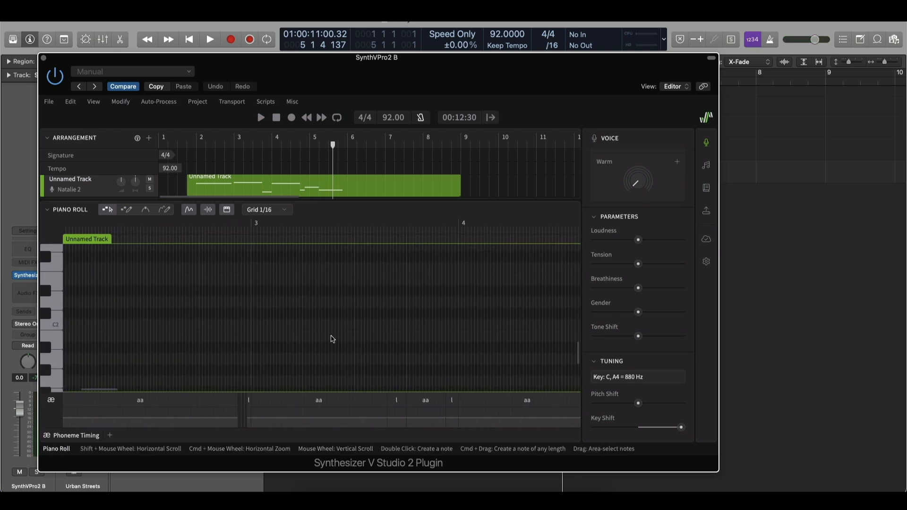
scroll(332, 339, down, 2)
scroll(333, 339, left, 5)
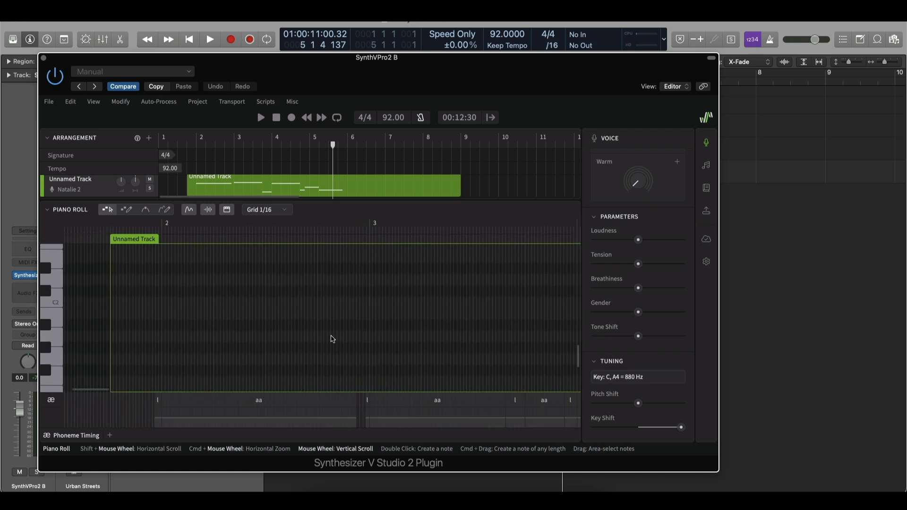
scroll(333, 339, left, 2)
scroll(333, 339, down, 3)
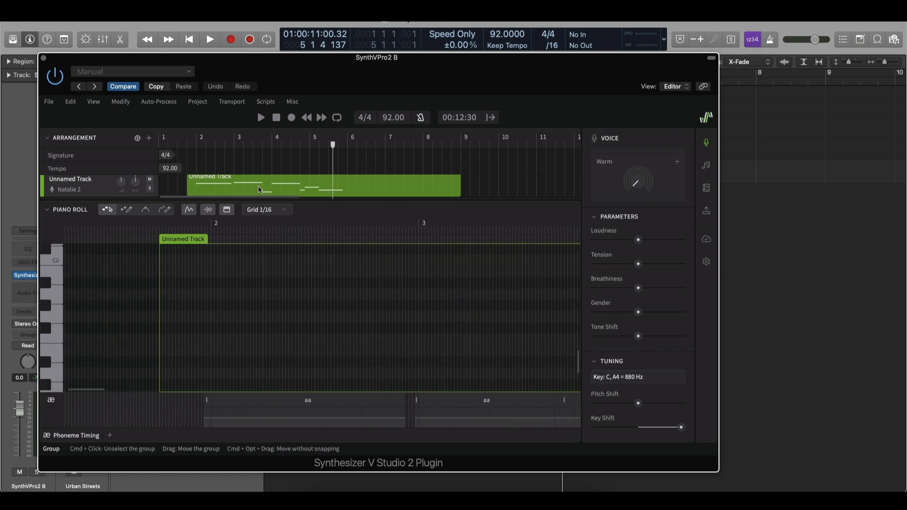
scroll(249, 352, down, 6)
scroll(249, 352, right, 1)
scroll(251, 353, up, 20)
scroll(250, 353, left, 1)
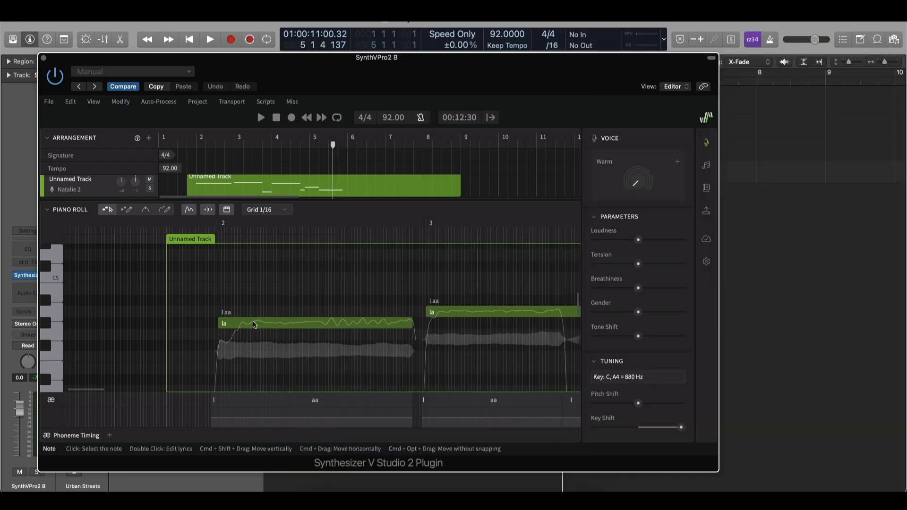
scroll(254, 325, right, 5)
scroll(245, 324, down, 1)
scroll(238, 323, down, 6)
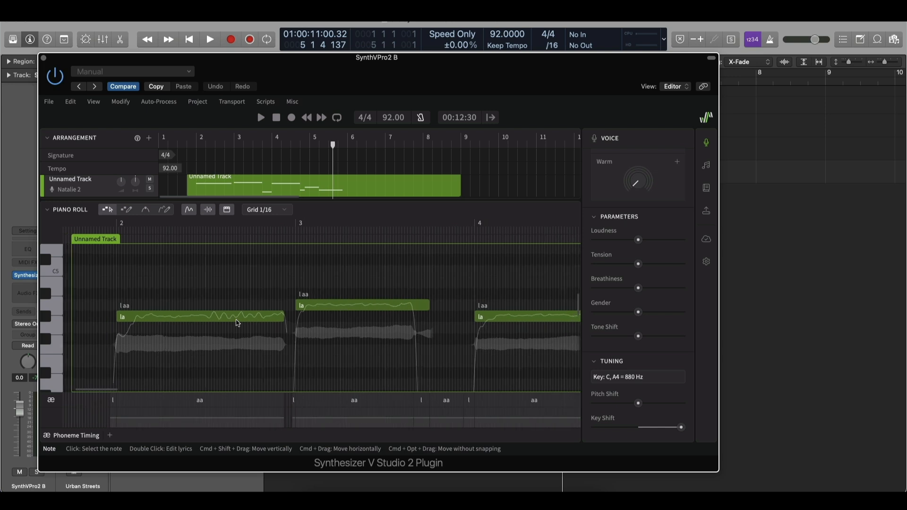
scroll(237, 321, right, 3)
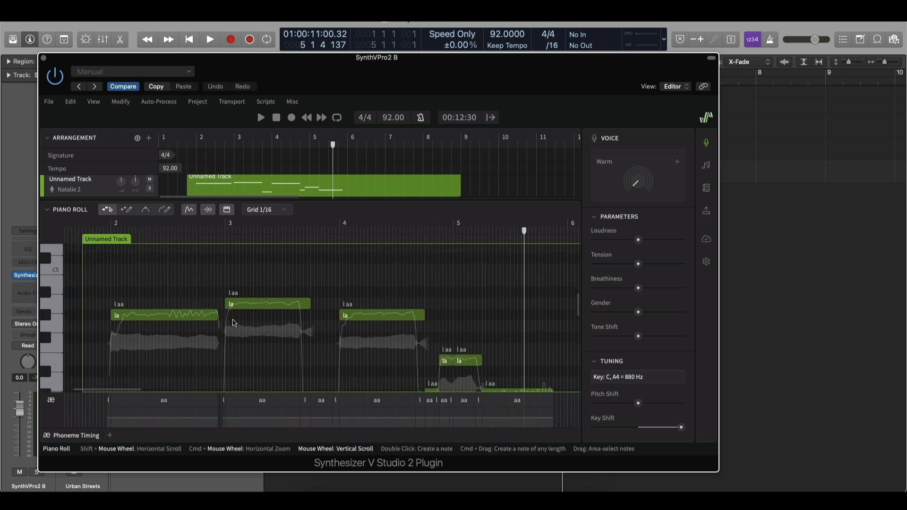
scroll(236, 321, down, 2)
scroll(236, 320, left, 1)
scroll(289, 314, left, 3)
scroll(289, 314, up, 1)
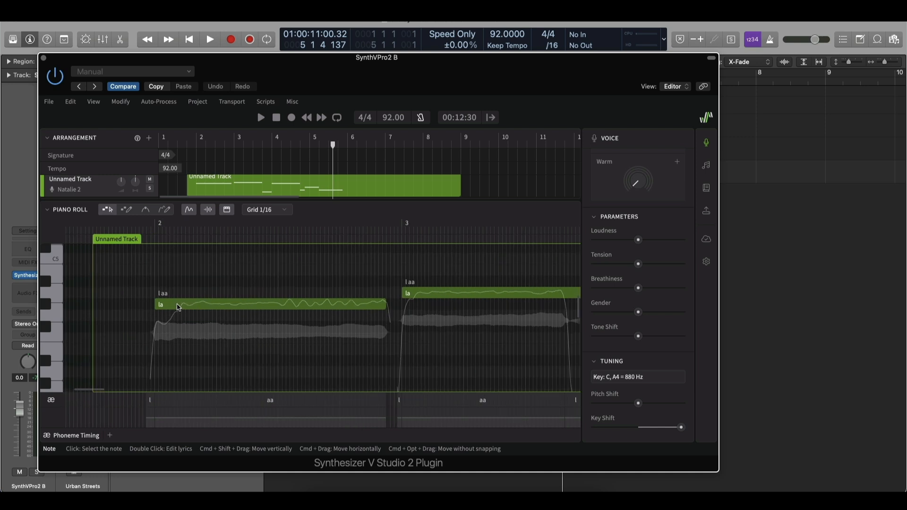
Replace the lyrics of the notes at bars 2 and 3 with "who" and "wee"
click(179, 308)
double_click(183, 307)
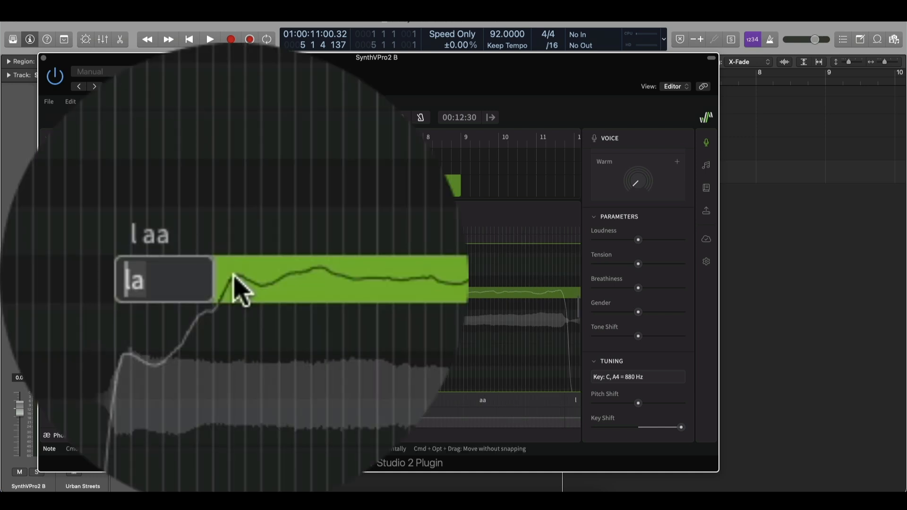
text(who)
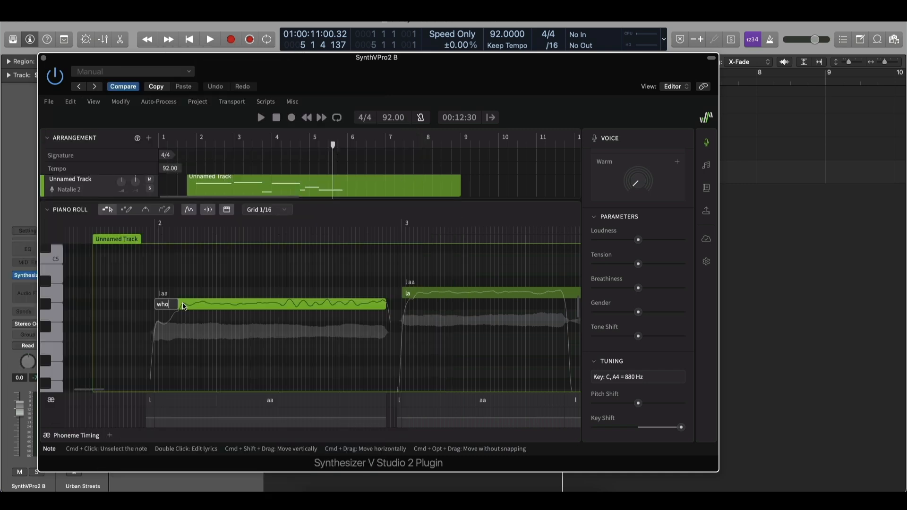
key(Tab)
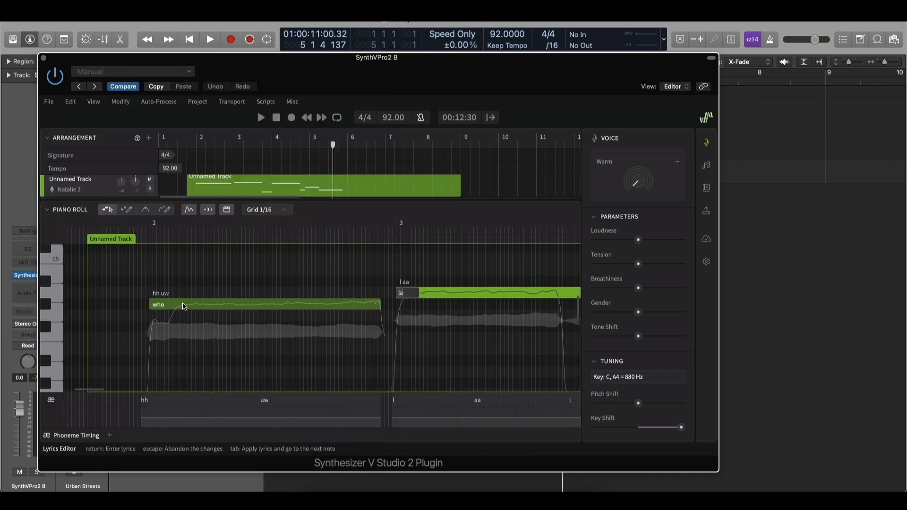
text(wee)
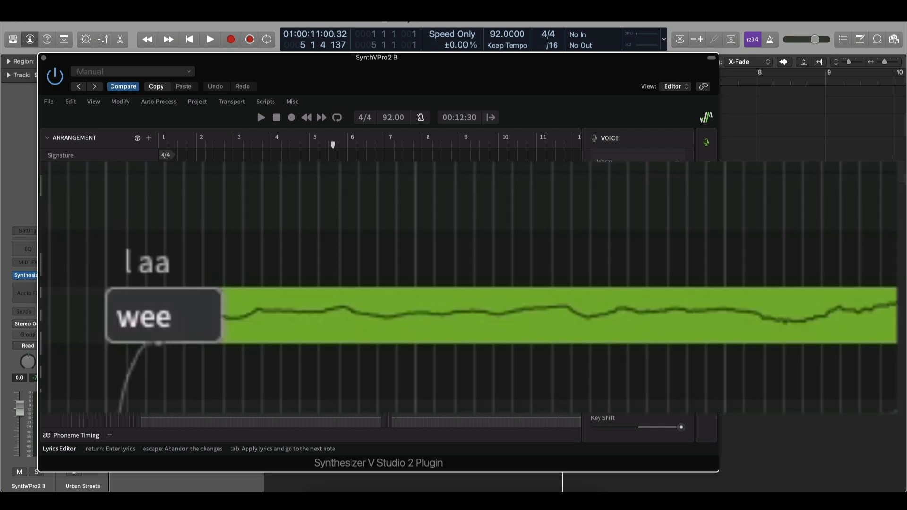
key(Tab)
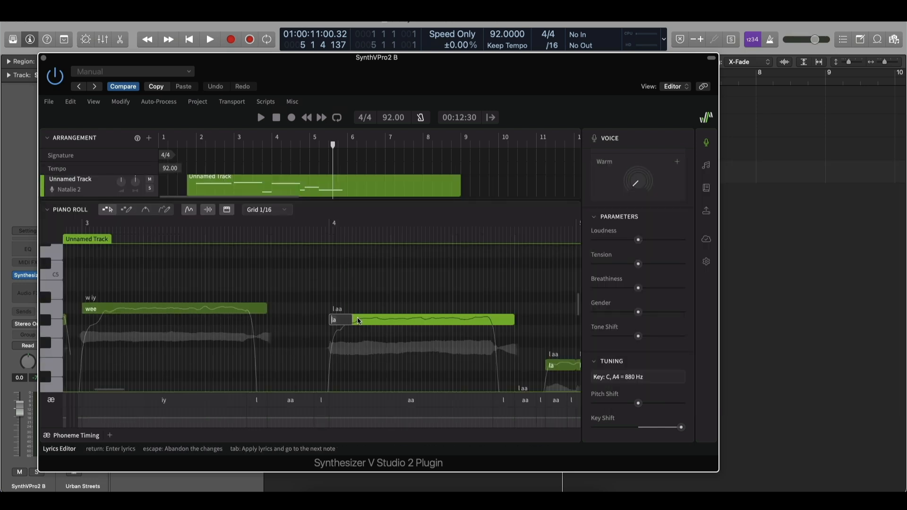
Enter the lyric "fawlee" on the low note before bar 4, and "fatha" and "motha" on two short notes around bar 5
text(fa)
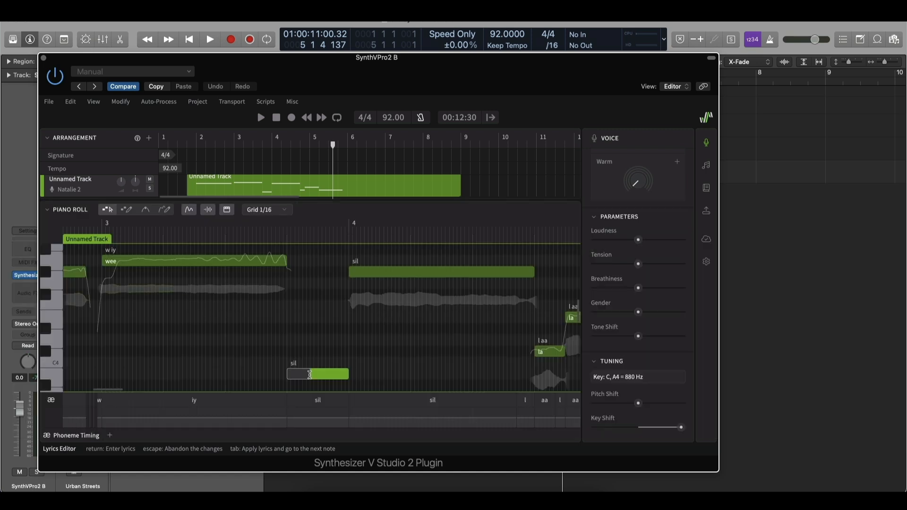
text(faw)
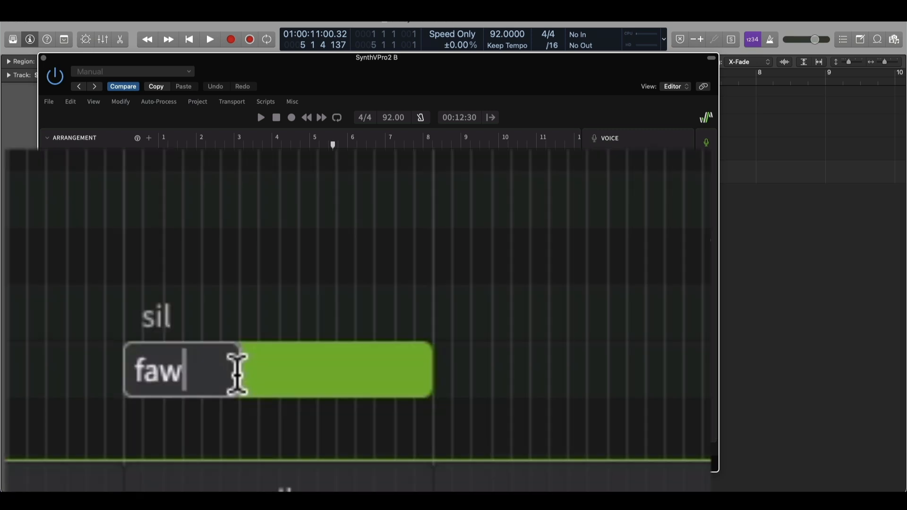
text(lee)
key(Return)
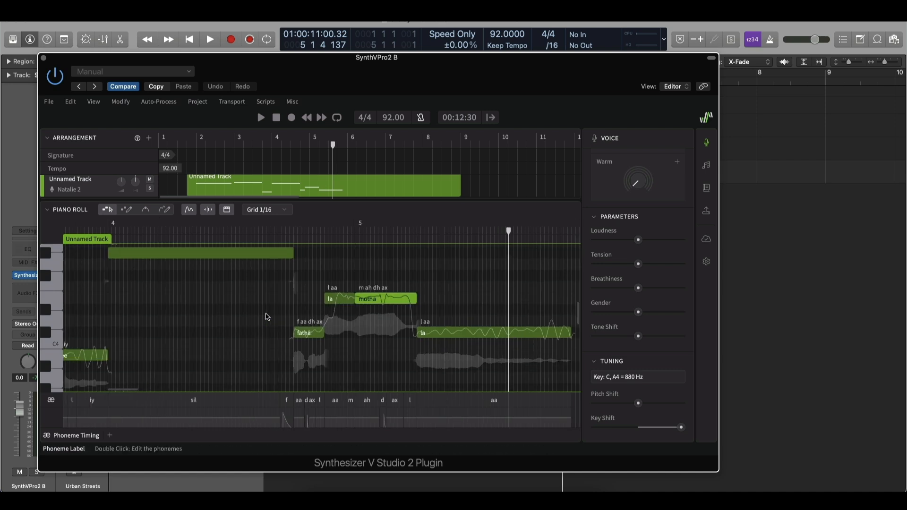
Replace the "la" lyric on the short note between "fatha" and "motha" with "+"
scroll(267, 317, left, 3)
scroll(267, 317, right, 3)
scroll(268, 317, down, 1)
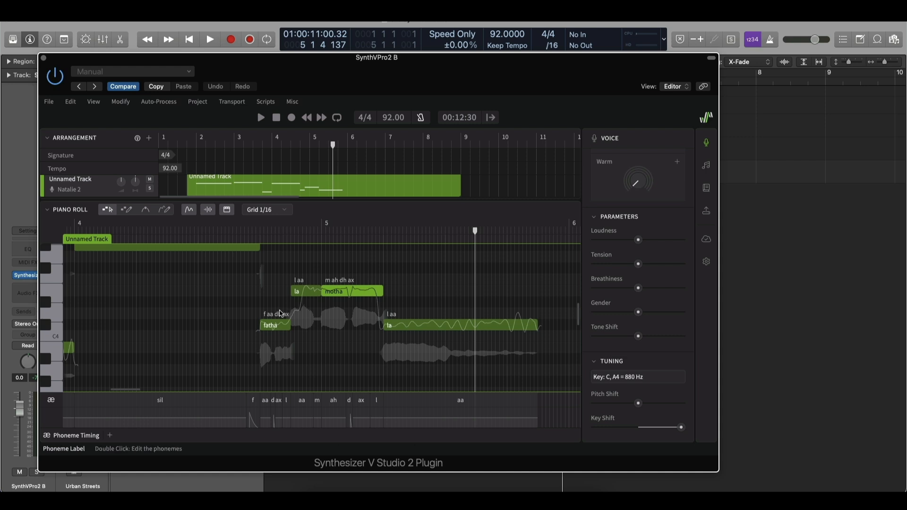
scroll(284, 313, left, 3)
scroll(283, 313, up, 1)
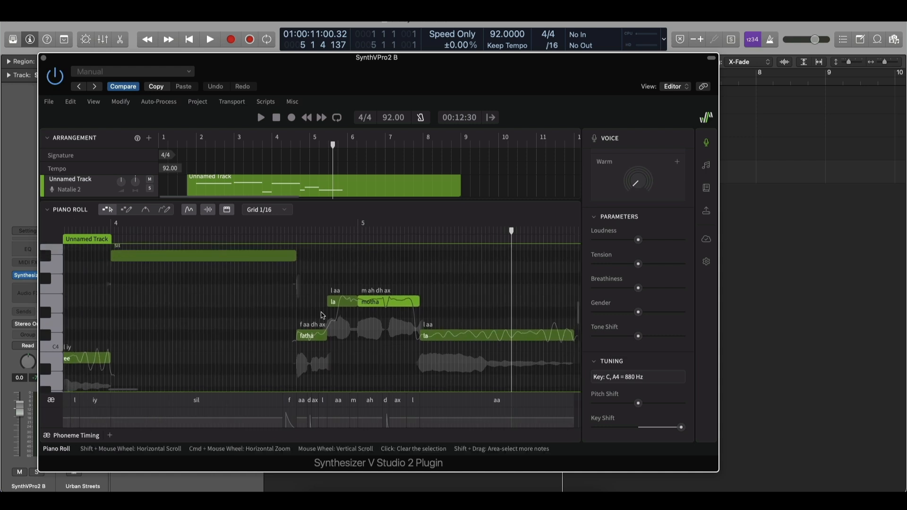
scroll(335, 306, right, 1)
click(334, 303)
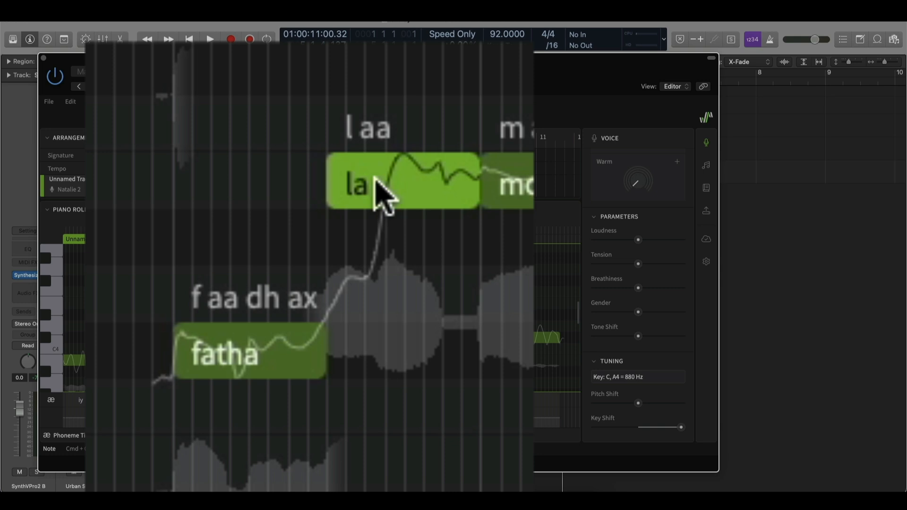
double_click(381, 194)
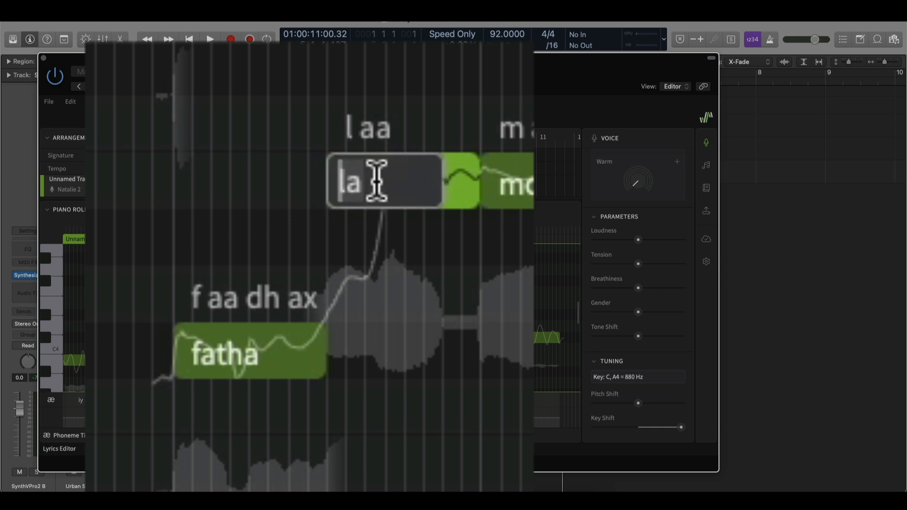
text(+)
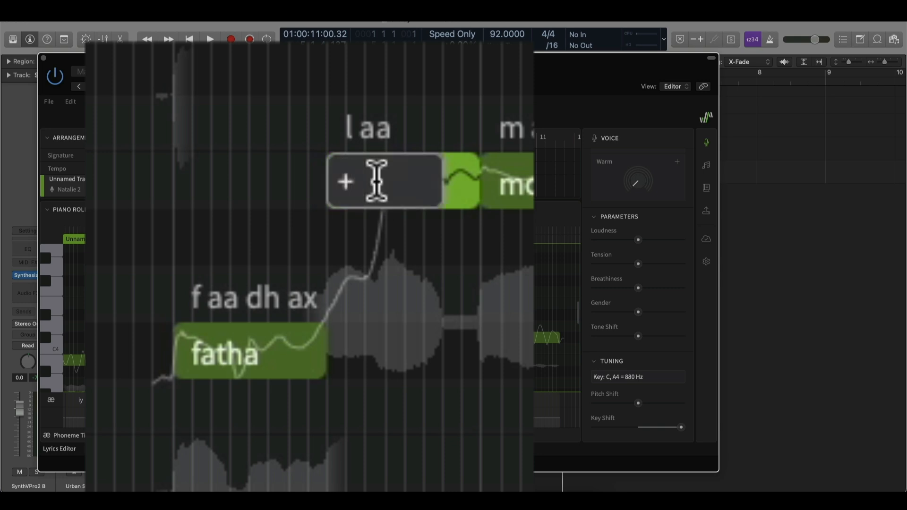
key(Return)
Play back the "fatha motha" passage from shortly before the "fatha" note
click(269, 240)
click(265, 232)
key(space)
key(space)
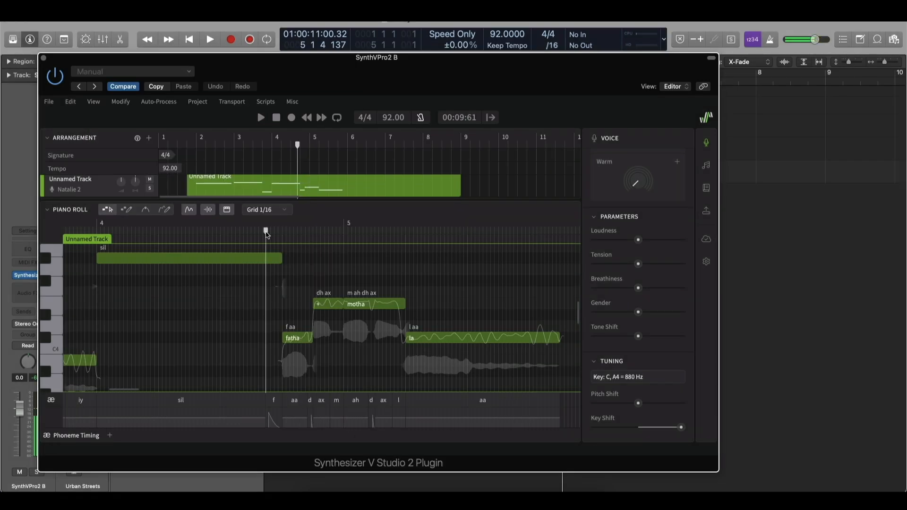
key(space)
click(289, 232)
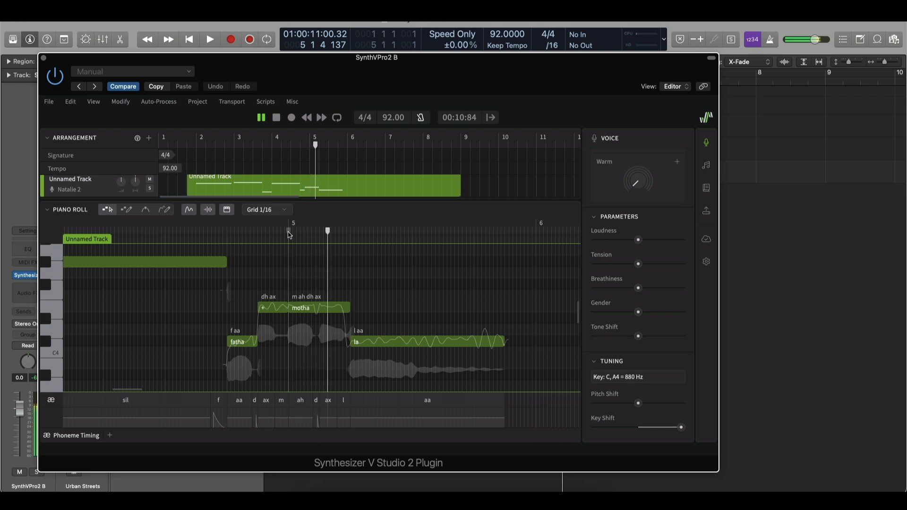
Replace the "la" lyric on the long final note after "motha" with "+"
double_click(374, 343)
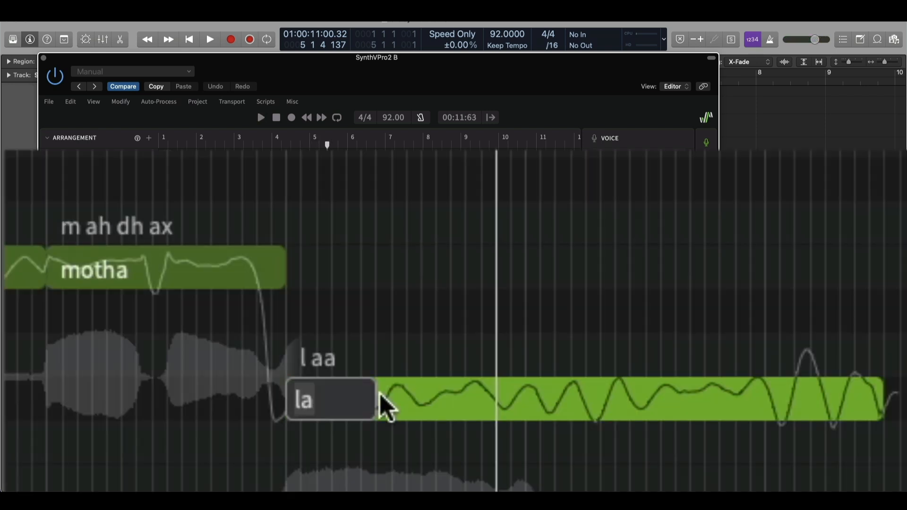
text(+)
key(Return)
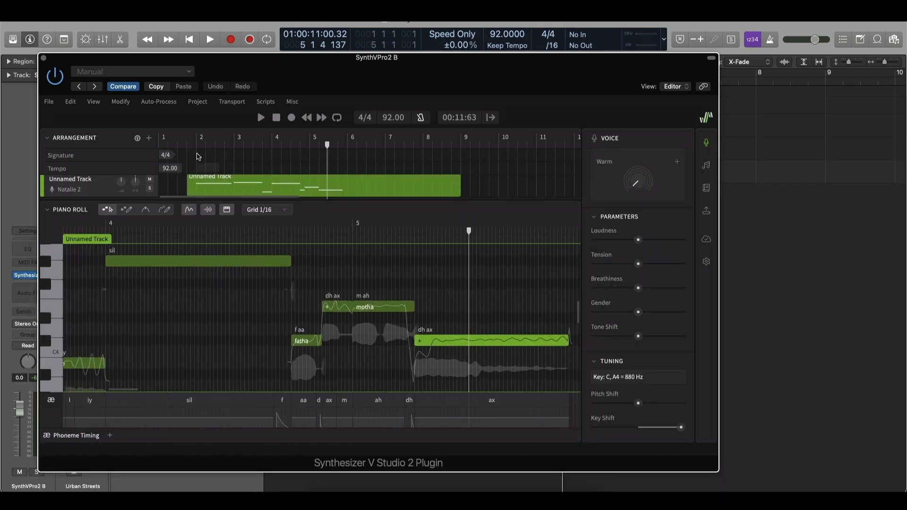
Play the phrase from bar 2 and follow the notes up to the silent note at bar 4
key(space)
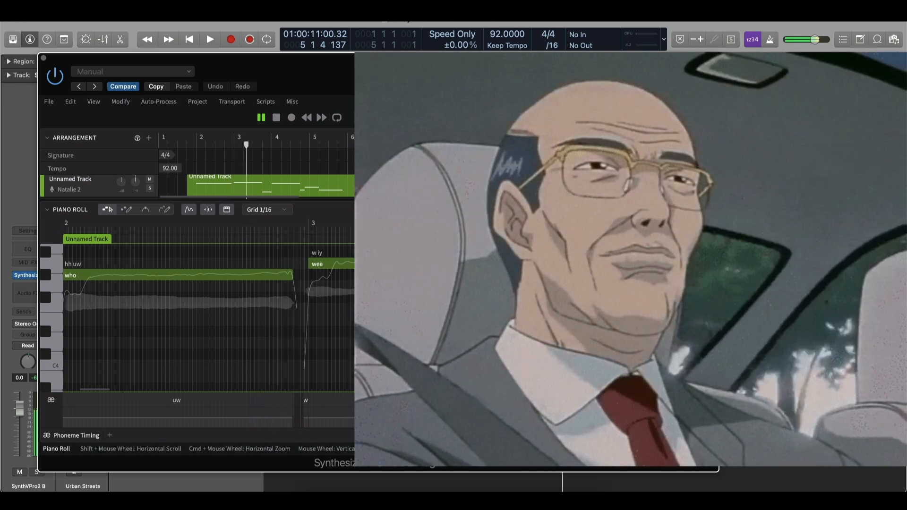
scroll(376, 323, right, 2)
scroll(376, 322, up, 1)
key(space)
scroll(376, 323, right, 4)
scroll(375, 323, right, 2)
scroll(376, 322, down, 1)
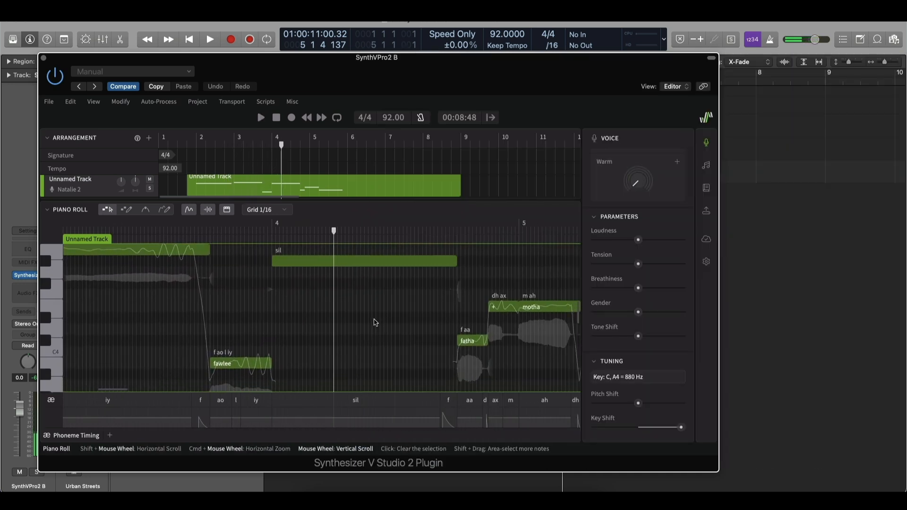
Enter "+" as the lyric of the silent long note at bar 4 to carry the second syllable of "fawlee"
scroll(236, 374, right, 1)
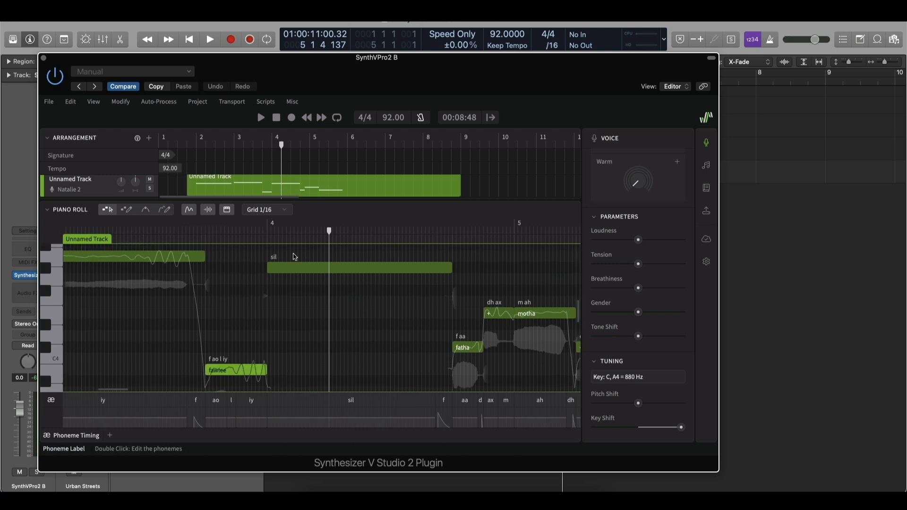
click(285, 268)
double_click(285, 269)
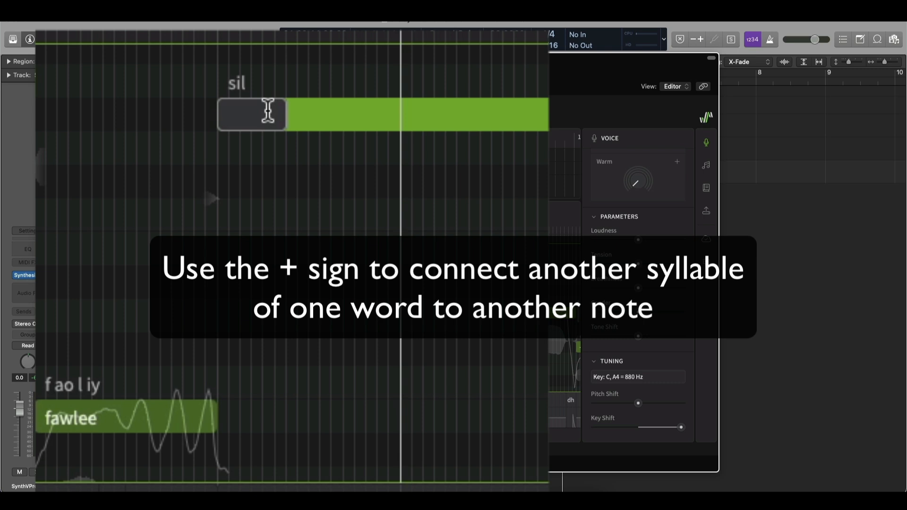
text(+)
key(Return)
Extend the end of the "who" note at bar 2 so it meets the "wee" note at bar 3
scroll(217, 303, left, 5)
scroll(218, 303, left, 5)
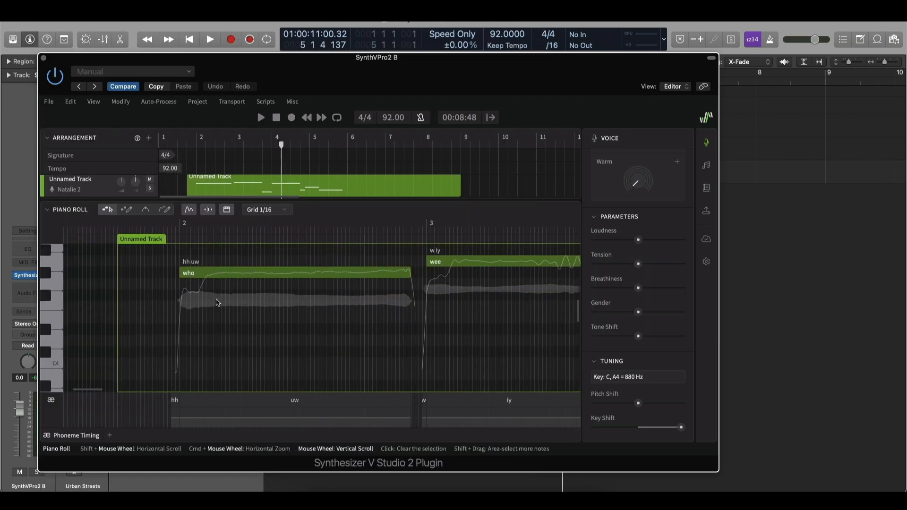
scroll(218, 302, up, 2)
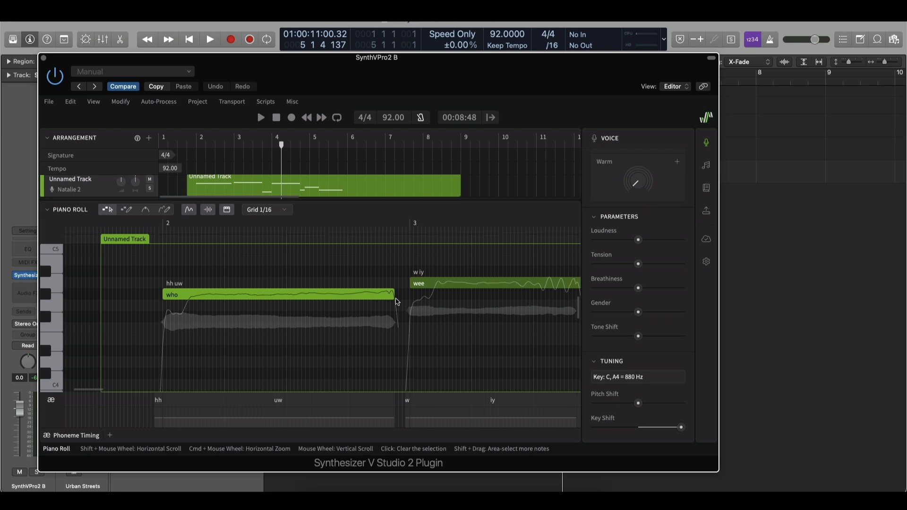
drag(394, 297, 408, 297)
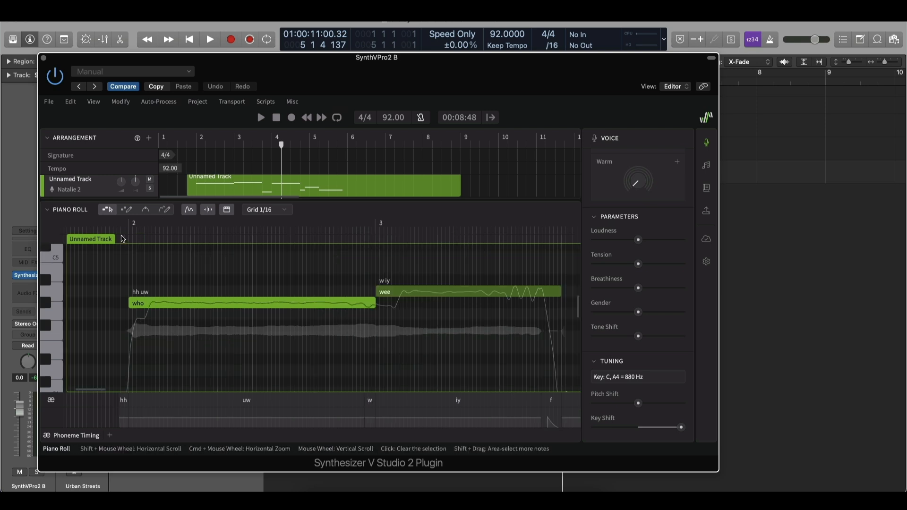
Play the whole vocal phrase from just before bar 2 through the last note after bar 5
click(121, 239)
key(space)
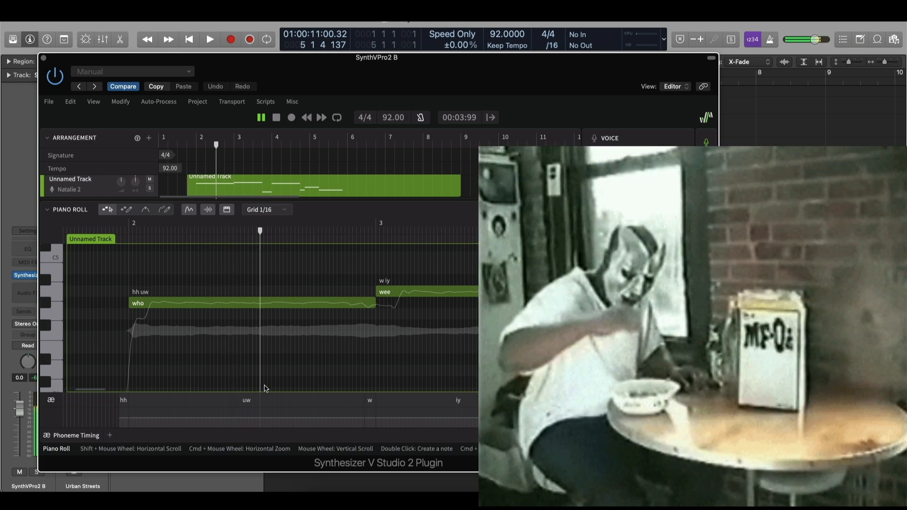
scroll(353, 379, right, 3)
scroll(354, 379, up, 1)
scroll(352, 379, down, 1)
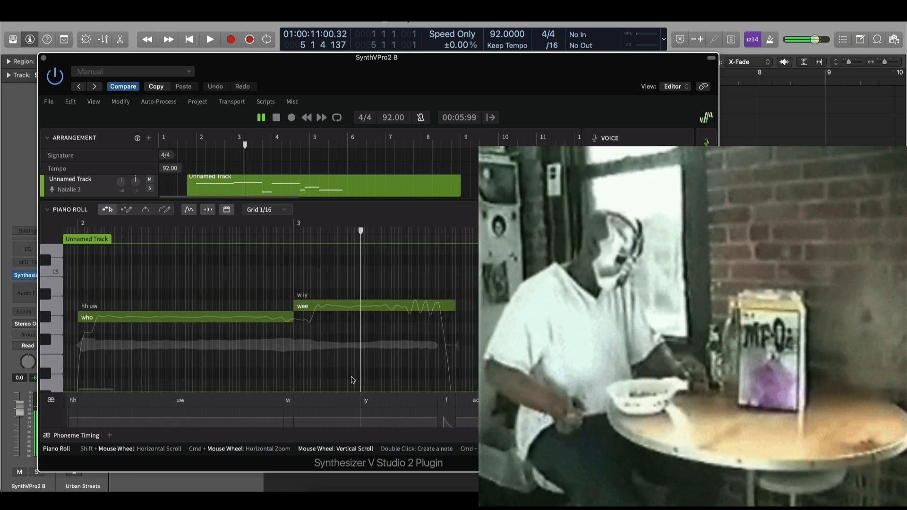
scroll(352, 380, down, 3)
scroll(351, 380, down, 2)
scroll(351, 379, right, 4)
scroll(351, 380, down, 1)
scroll(353, 380, right, 3)
scroll(353, 381, down, 1)
scroll(353, 380, up, 1)
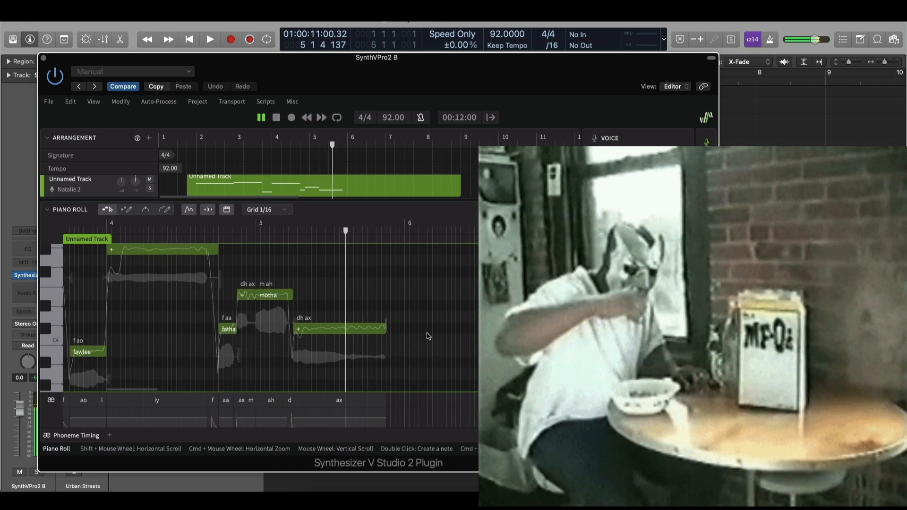
key(space)
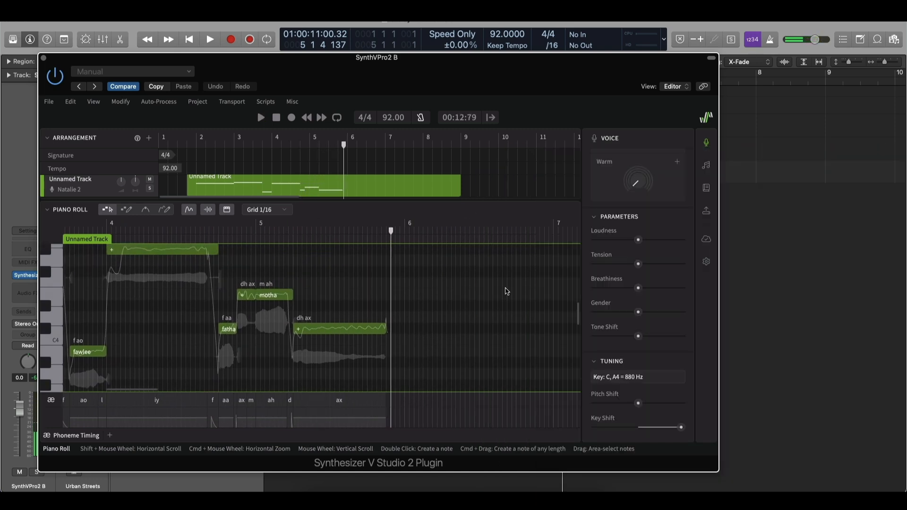
Raise the voice's Breathiness slightly and lower its Tone Shift to about -154 cents
mouse_move(641, 290)
drag(644, 288, 650, 288)
mouse_move(621, 334)
drag(639, 338, 623, 337)
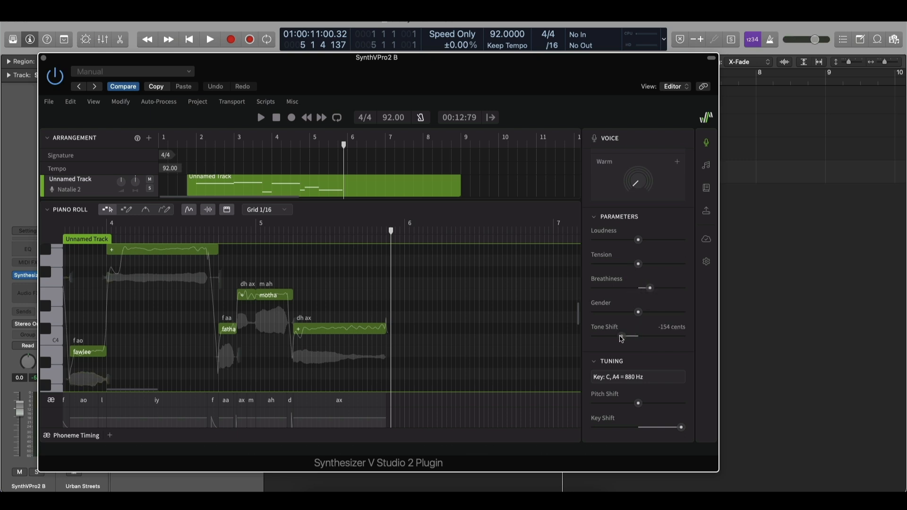
Show the Notes and Render panels, and set the render destination to the Desktop with the file name "onebeer vox"
click(706, 164)
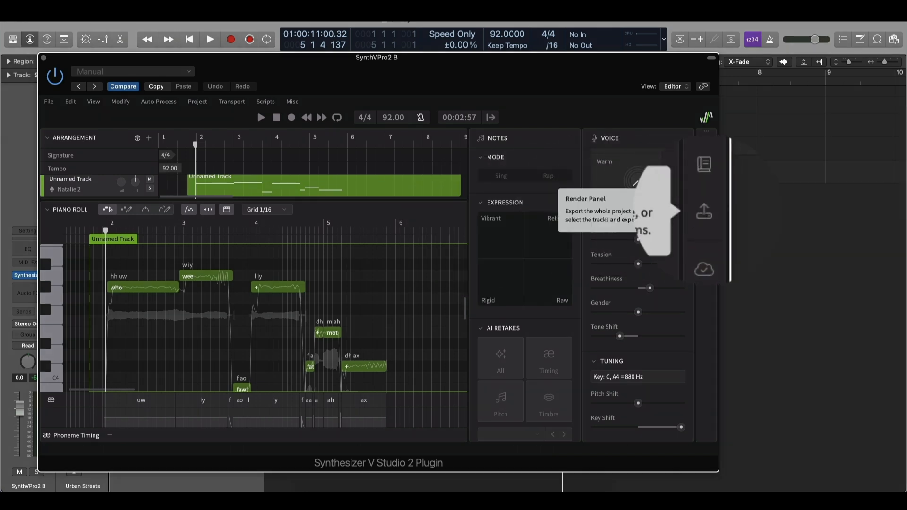
click(708, 214)
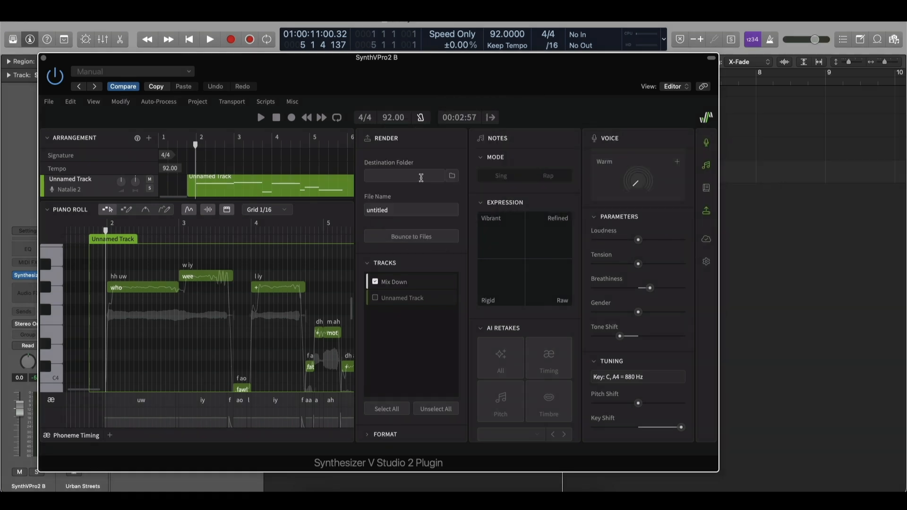
click(404, 176)
click(452, 177)
double_click(394, 210)
text(onebeer vox)
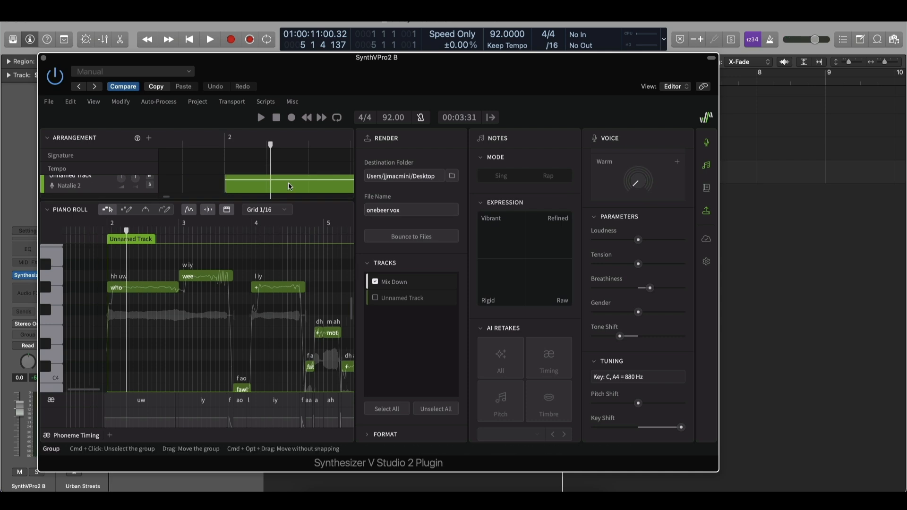
Include Unnamed Track in the render and bounce it to a file
scroll(272, 200, right, 5)
scroll(271, 201, left, 8)
scroll(270, 201, right, 6)
click(376, 298)
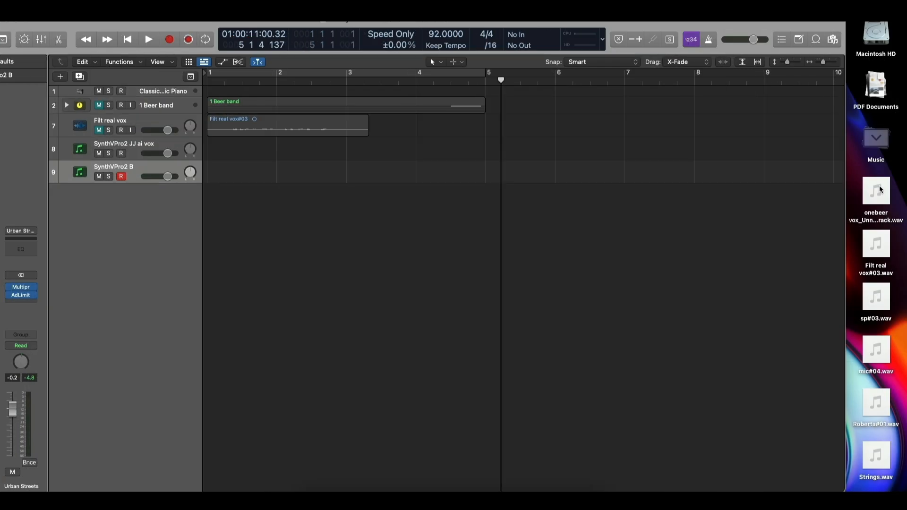
Import the rendered onebeer vox_Unnamed_Track.wav at bar 1 in Logic Pro and loop it with the 1 Beer band track unmuted
drag(877, 191, 443, 271)
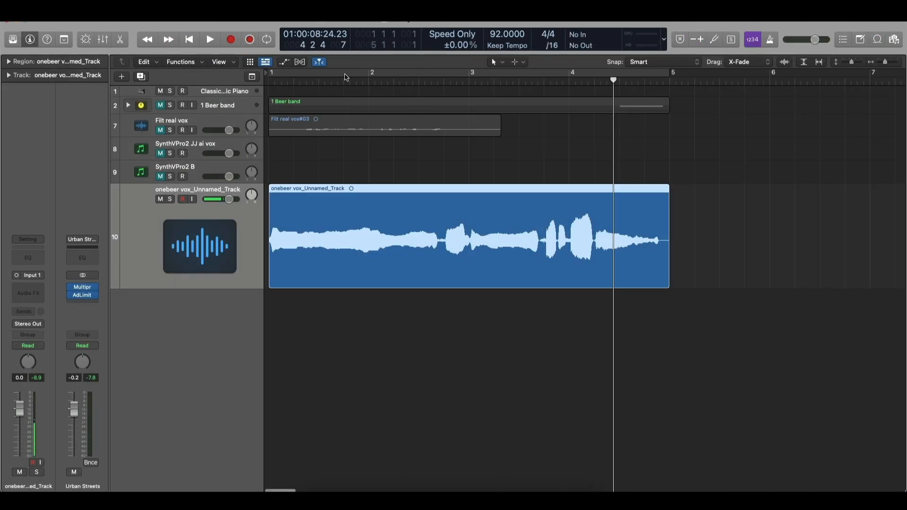
click(346, 74)
click(160, 105)
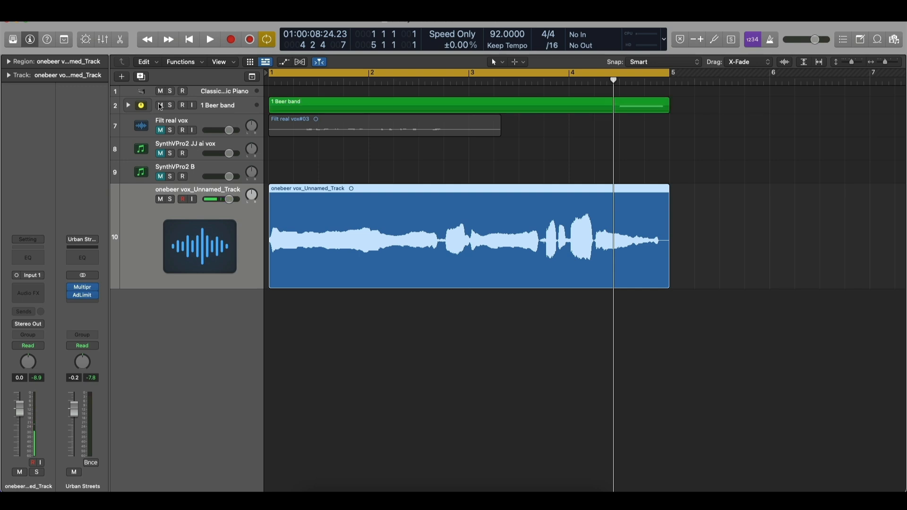
Play the vocal with the band and lower the onebeer vox track's volume to -4.3 dB
key(space)
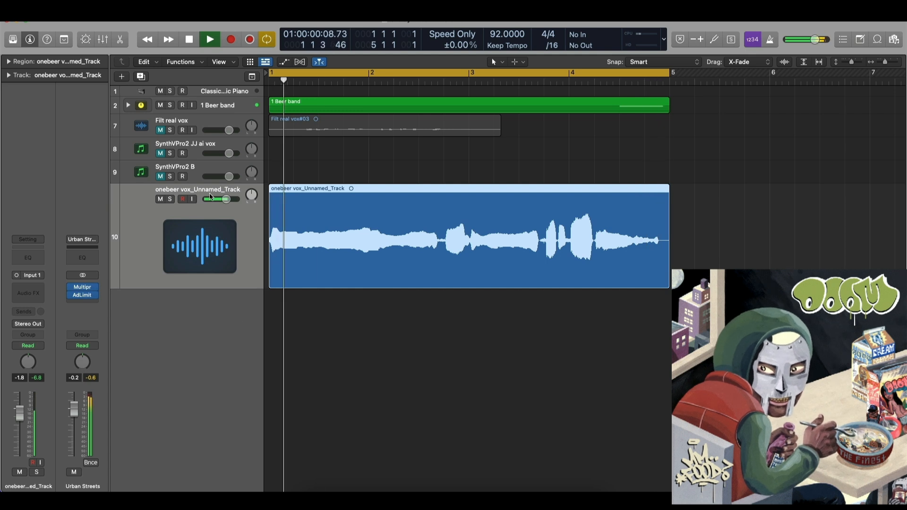
key(space)
drag(226, 199, 215, 201)
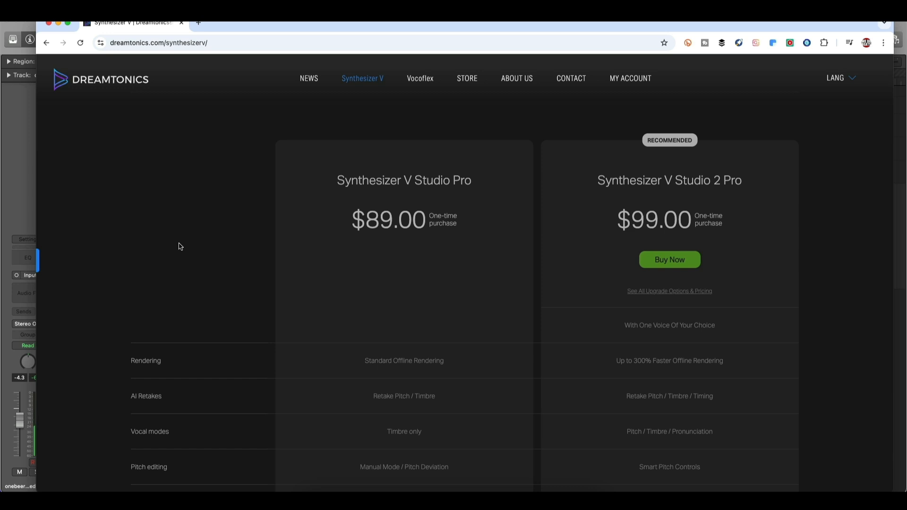
Examine the Synthesizer V edition prices, voices, bundles and demo songs on the Dreamtonics page in the browser
scroll(334, 235, down, 1)
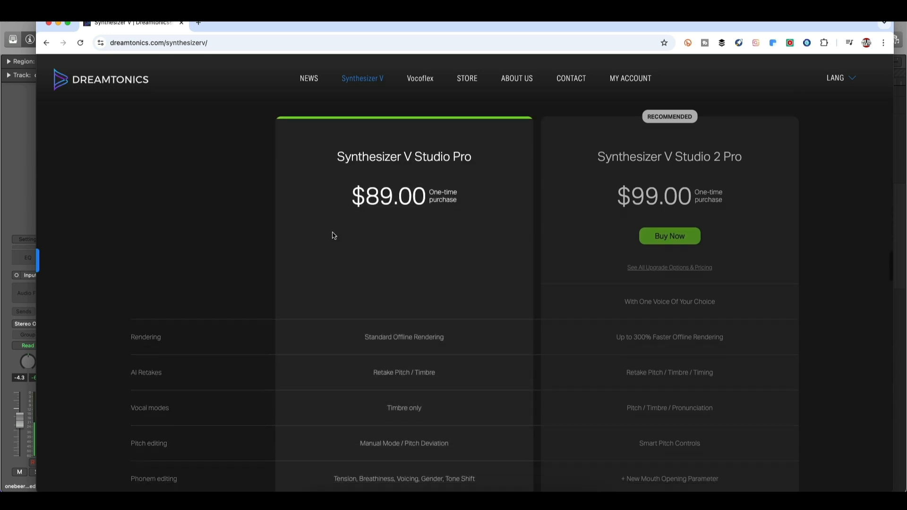
scroll(333, 235, up, 1)
scroll(373, 241, down, 10)
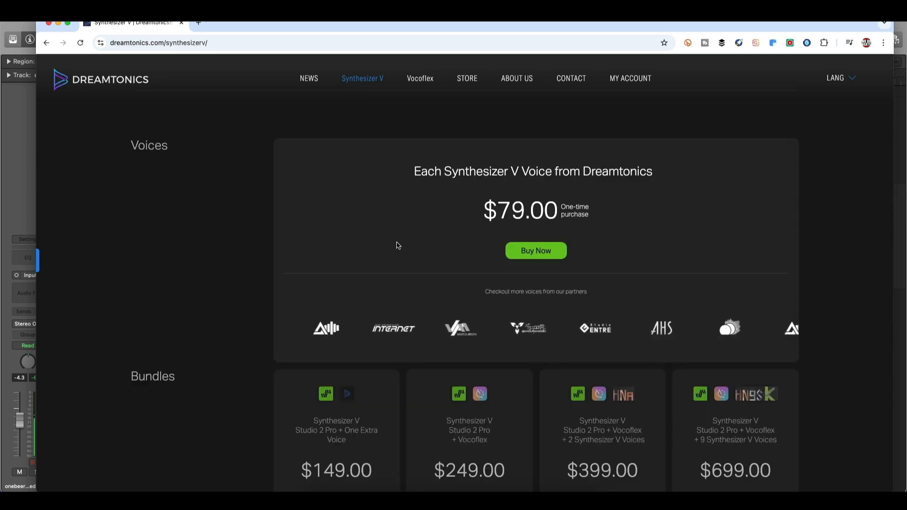
scroll(397, 245, down, 1)
scroll(299, 322, down, 15)
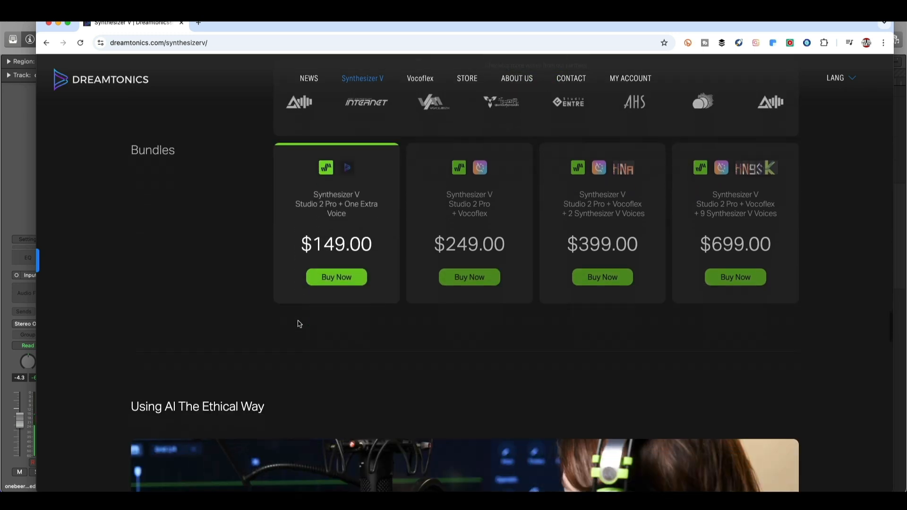
scroll(300, 324, down, 15)
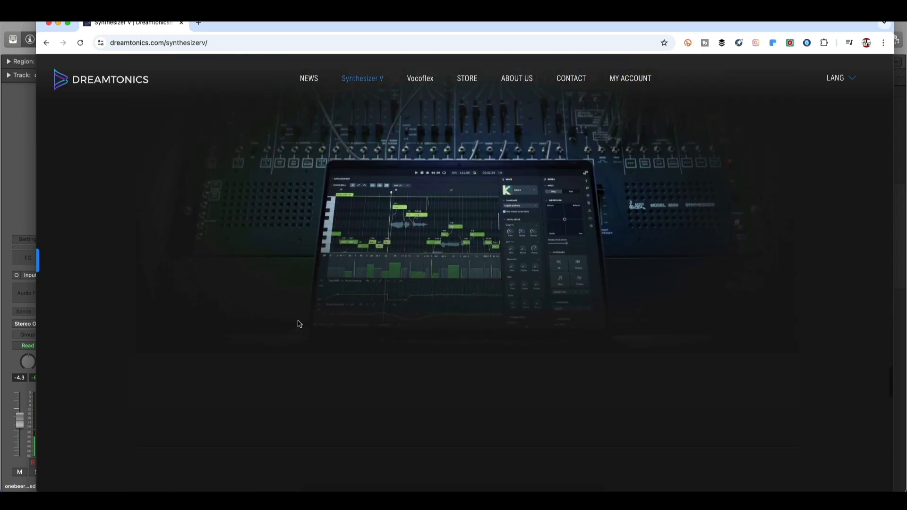
scroll(299, 324, down, 15)
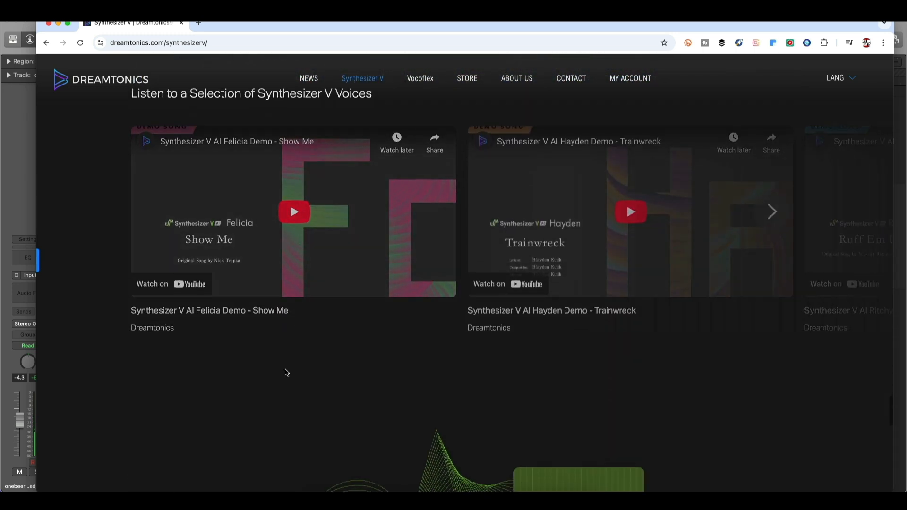
scroll(287, 373, down, 10)
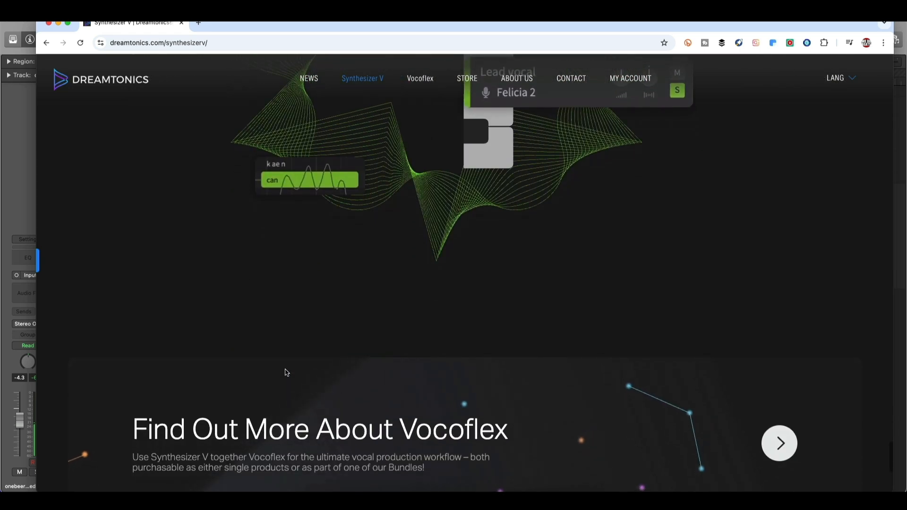
click(312, 362)
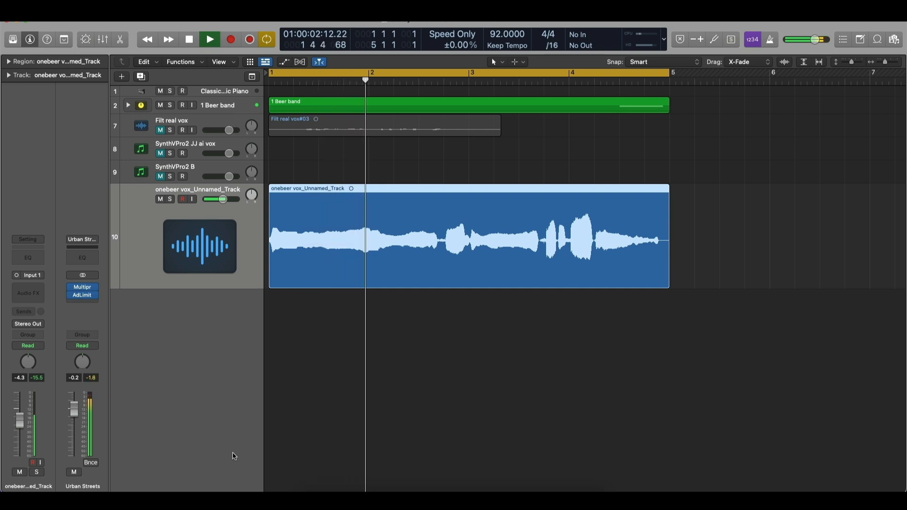
Toggle solo on the onebeer vox track in Logic Pro while the loop plays
click(171, 200)
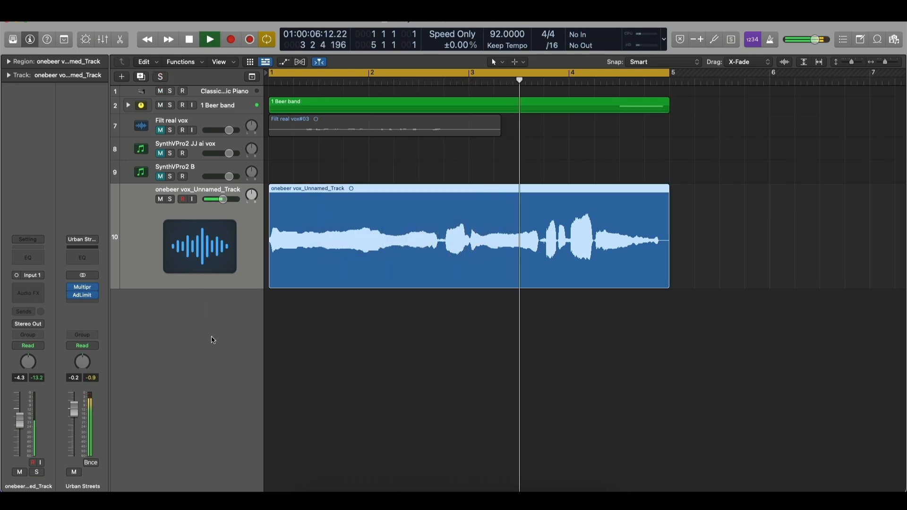